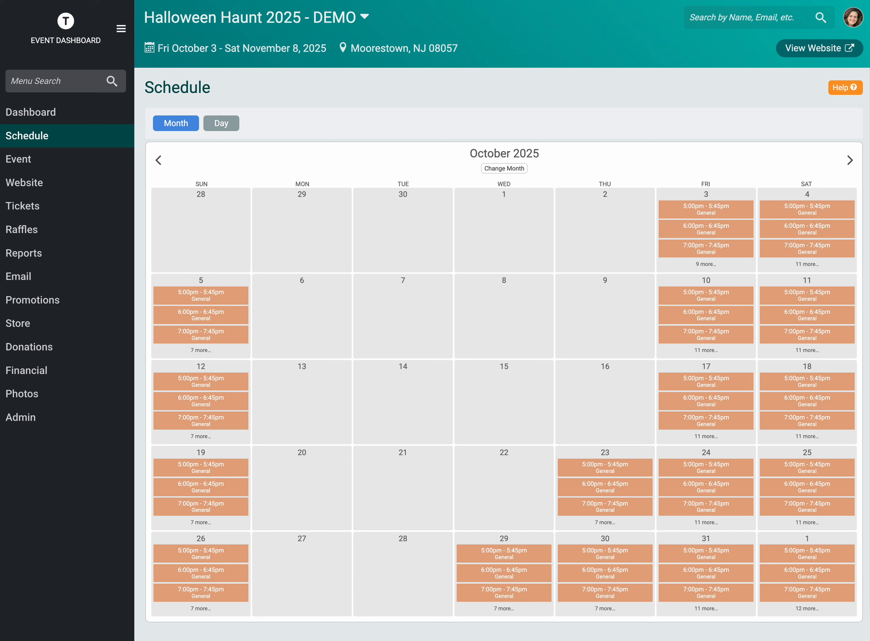
Step: Open the day schedule for October 5, 2025 and review its General and VIP time slots
{"action": "left_click", "coordinate": [718, 159]}
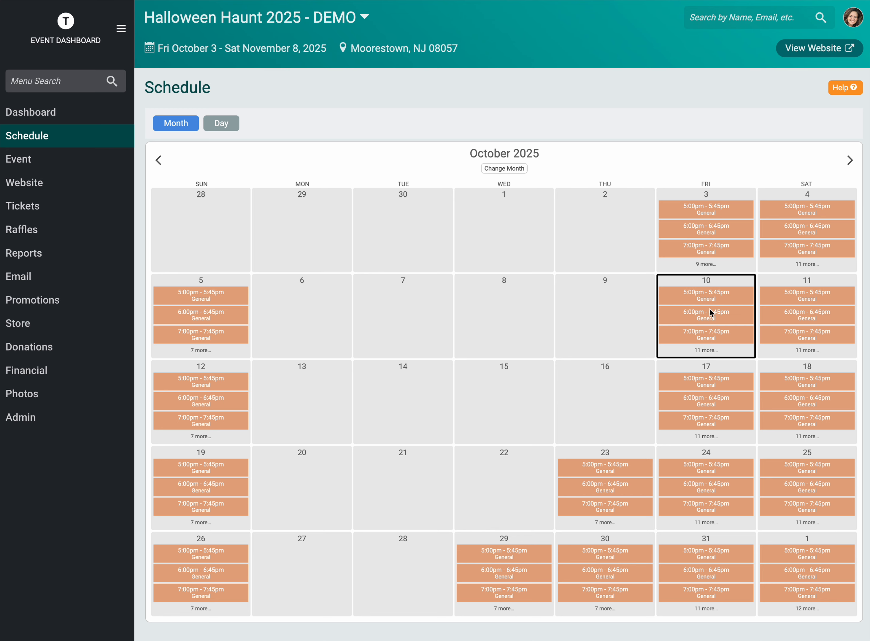
{"action": "left_click", "coordinate": [200, 308]}
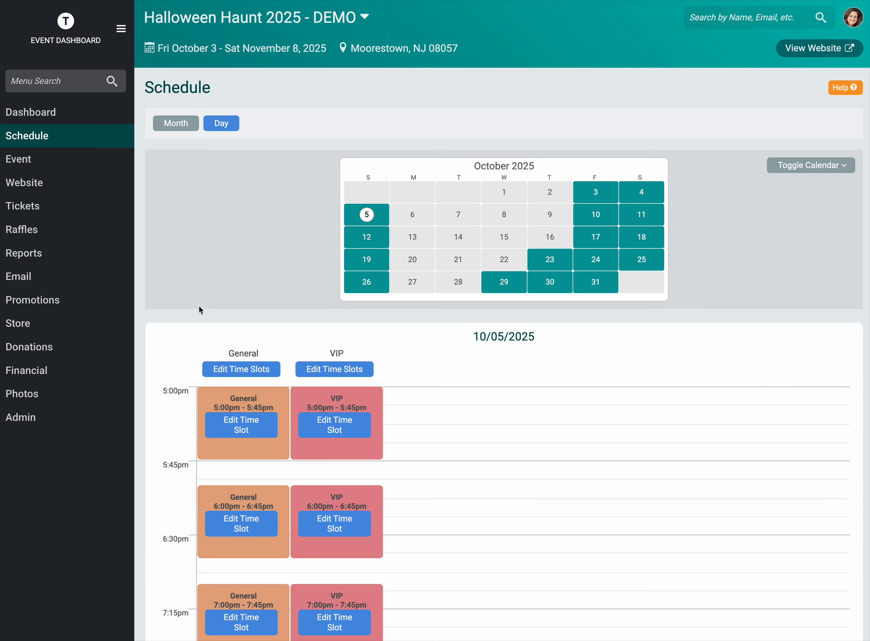
{"action": "scroll", "coordinate": [413, 409], "scroll_direction": "down", "scroll_amount": 7}
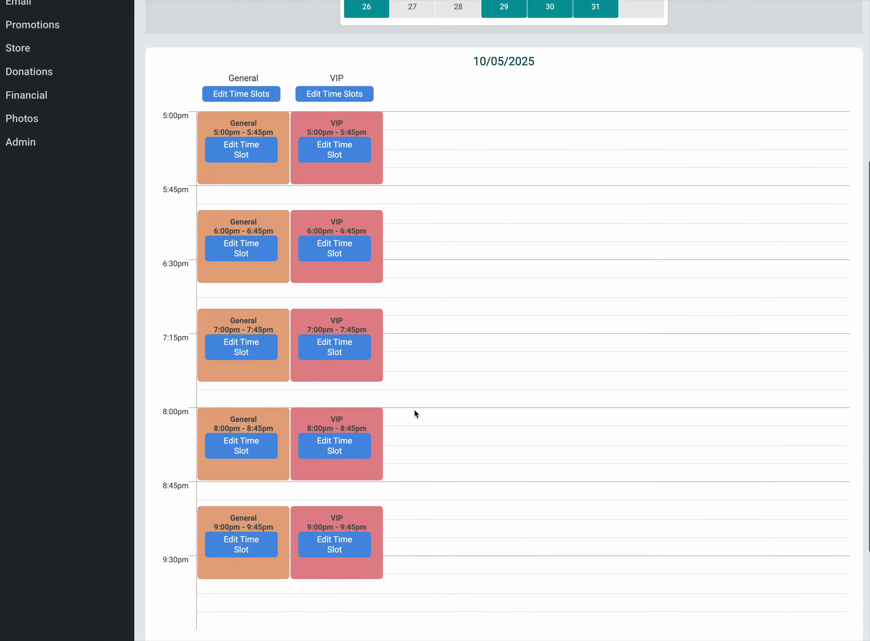
{"action": "scroll", "coordinate": [415, 409], "scroll_direction": "down", "scroll_amount": 1}
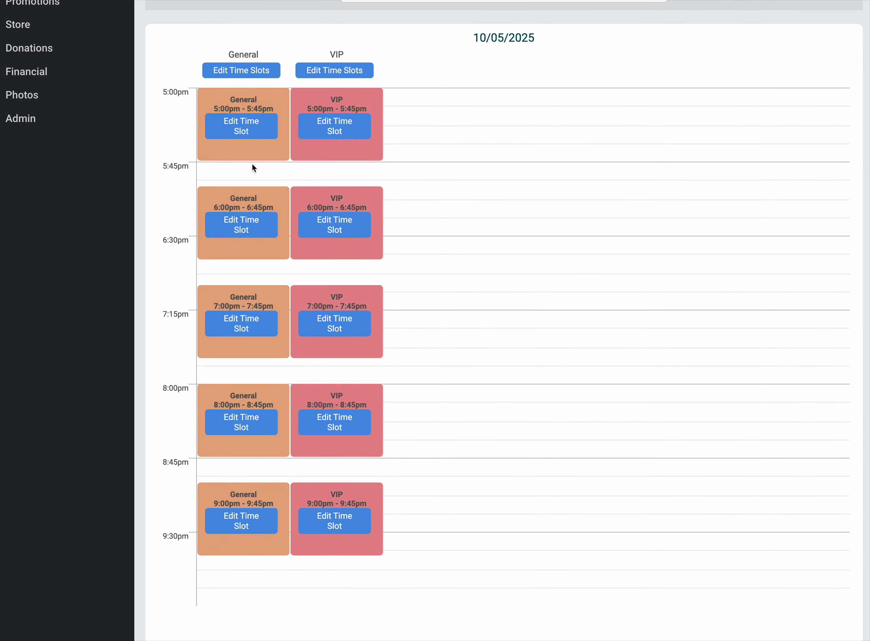
{"action": "scroll", "coordinate": [393, 448], "scroll_direction": "up", "scroll_amount": 6}
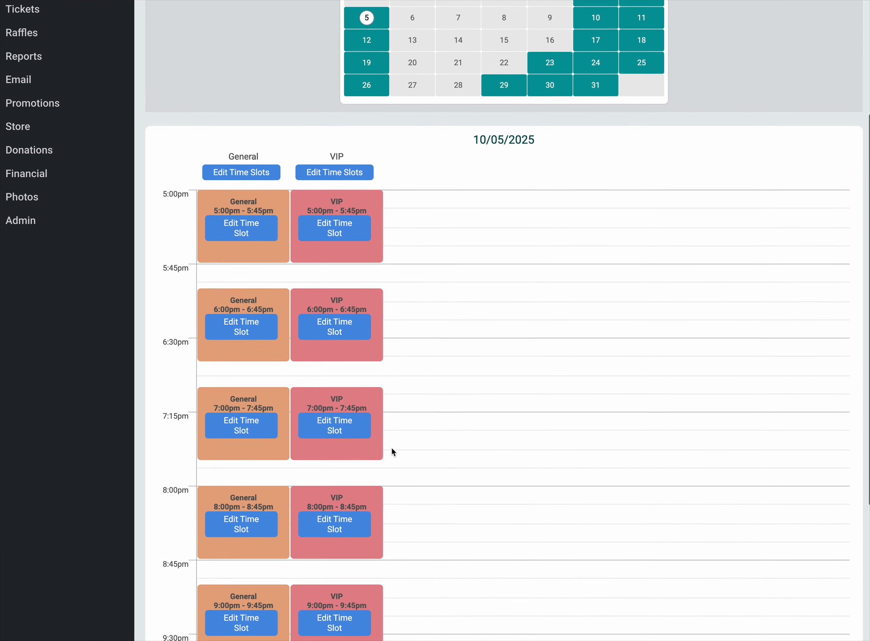
{"action": "scroll", "coordinate": [392, 449], "scroll_direction": "up", "scroll_amount": 1}
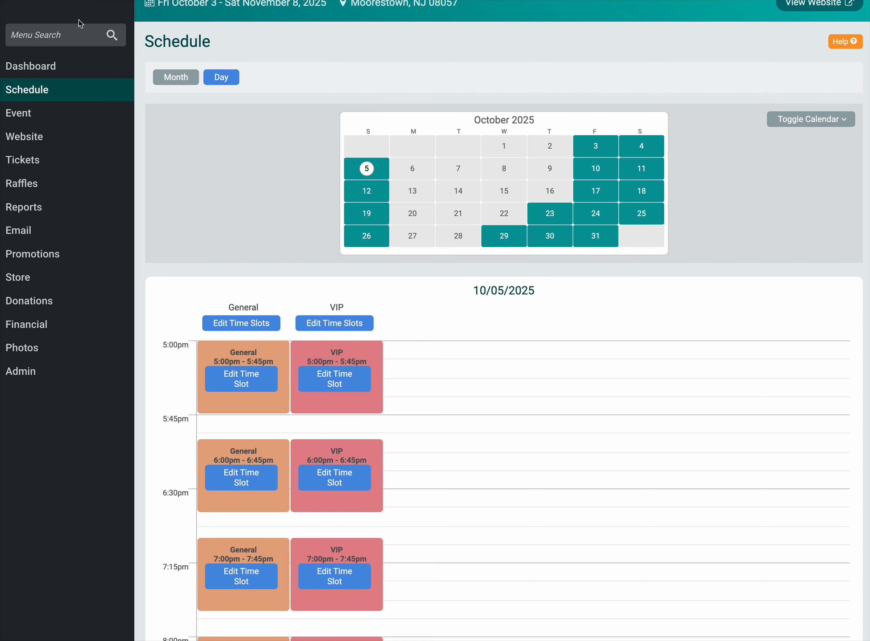
Step: Find the ticket setup page by searching for "setup", and save the General ticket with a light blue accent color
{"action": "left_click", "coordinate": [78, 37]}
{"action": "type", "text": "setup"}
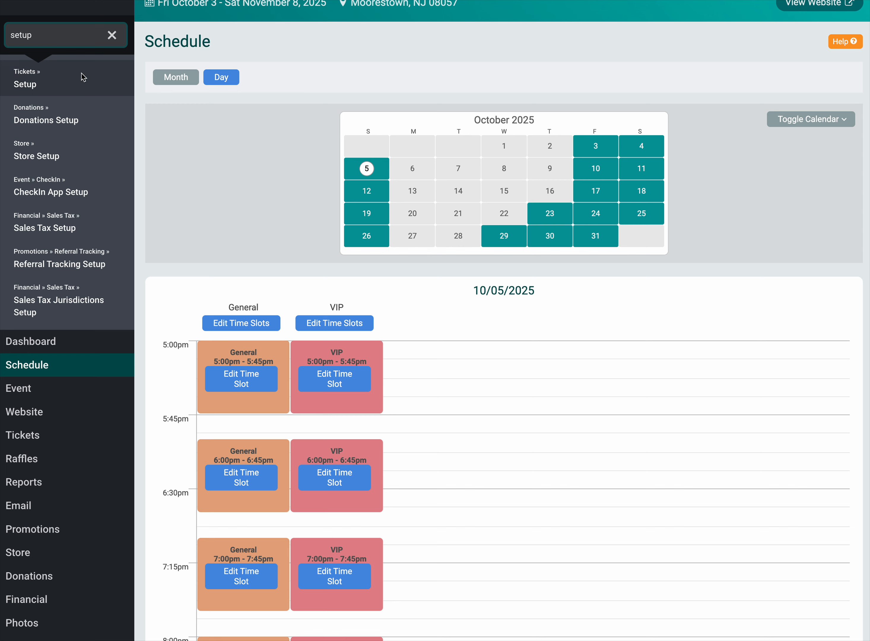
{"action": "left_click", "coordinate": [71, 79]}
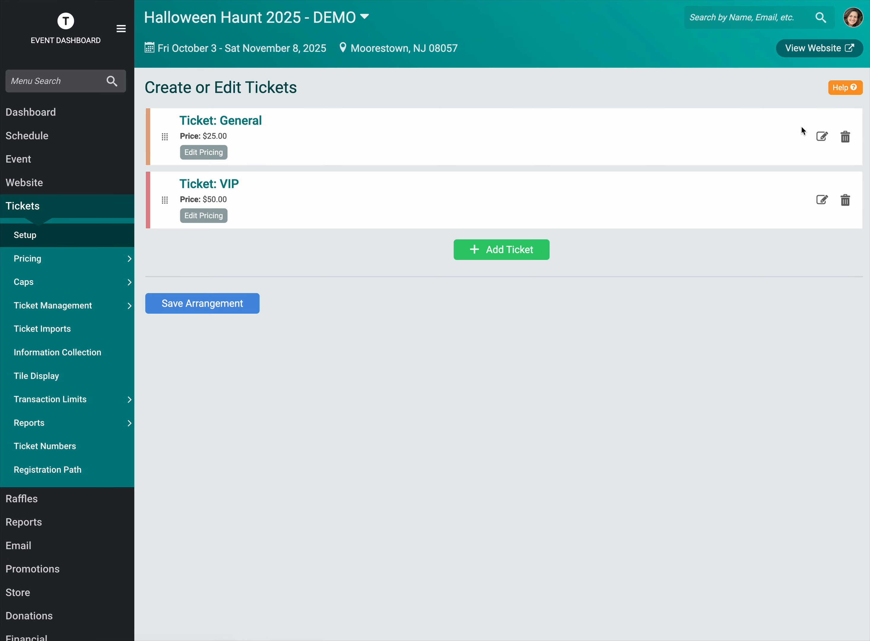
{"action": "left_click", "coordinate": [821, 137]}
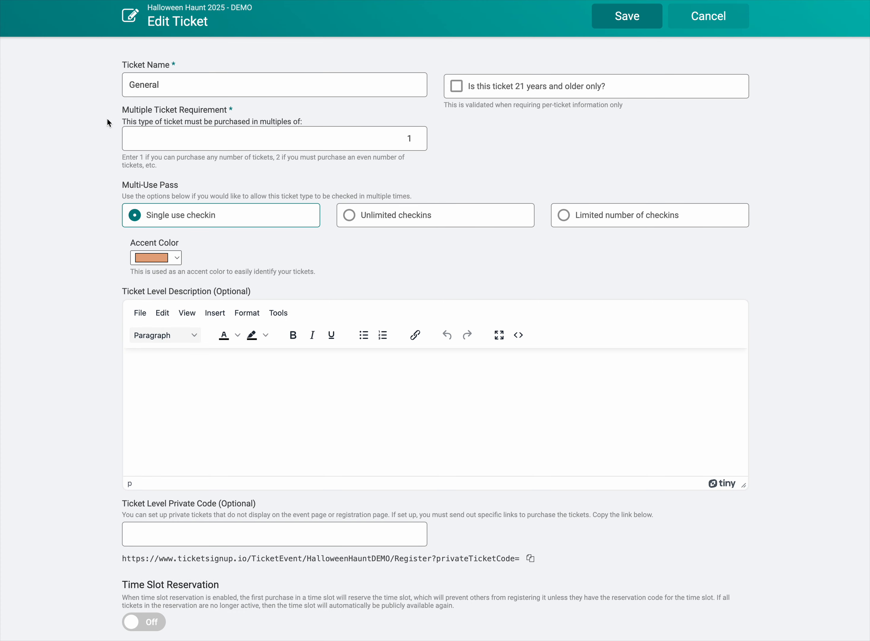
{"action": "left_click", "coordinate": [177, 259]}
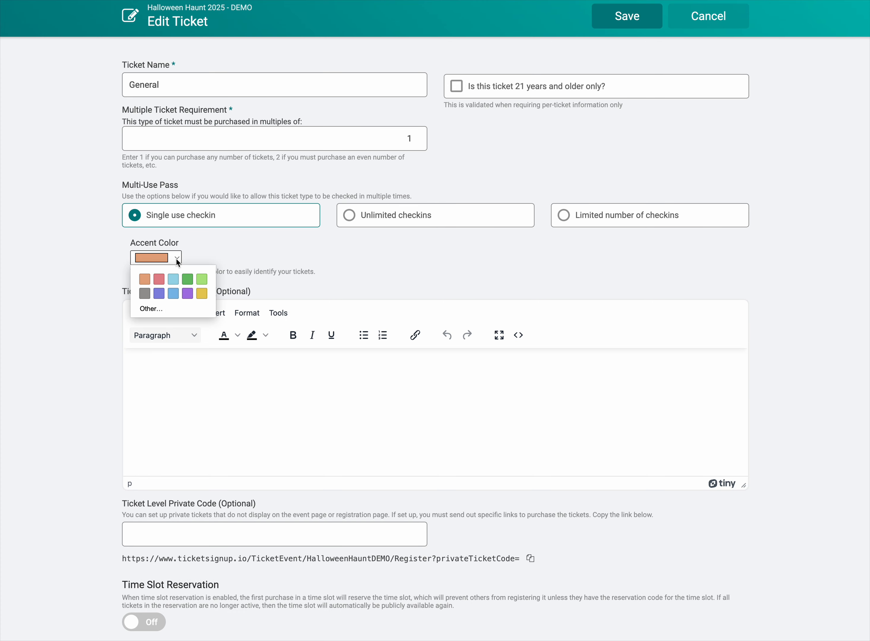
{"action": "left_click", "coordinate": [174, 281]}
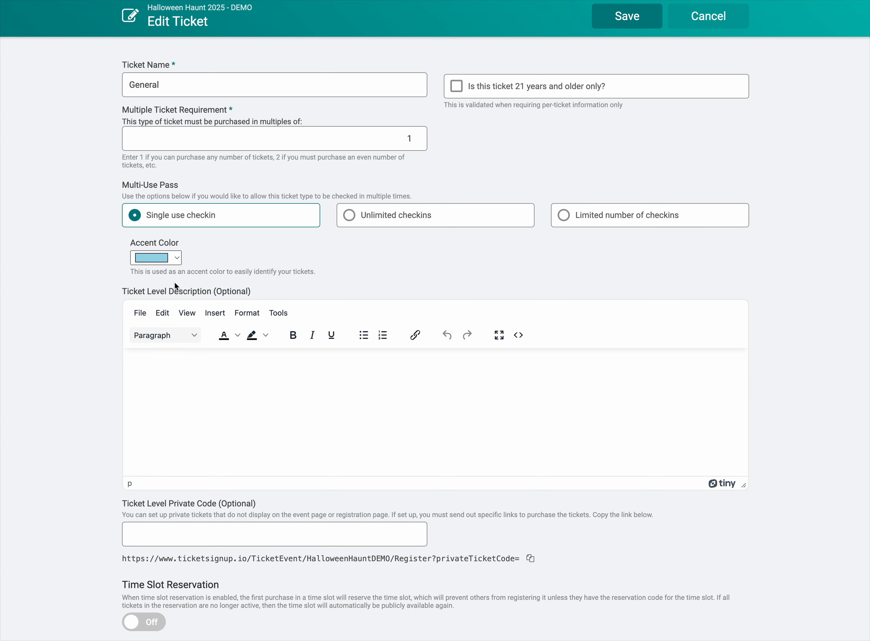
{"action": "left_click", "coordinate": [619, 25]}
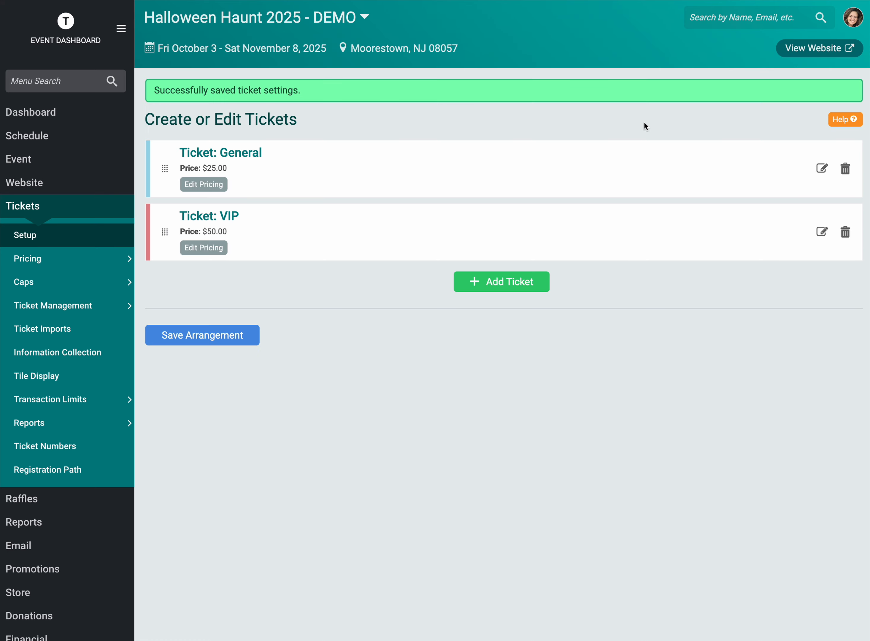
Step: Change the VIP ticket's accent color to light green and save the ticket
{"action": "left_click", "coordinate": [822, 232]}
{"action": "left_click", "coordinate": [177, 258]}
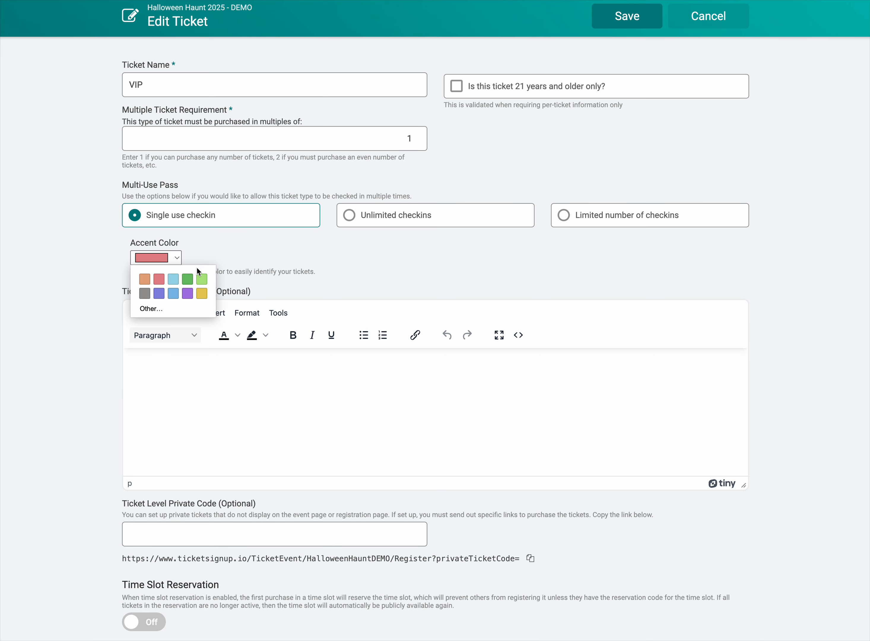
{"action": "left_click", "coordinate": [201, 279]}
{"action": "left_click", "coordinate": [176, 257]}
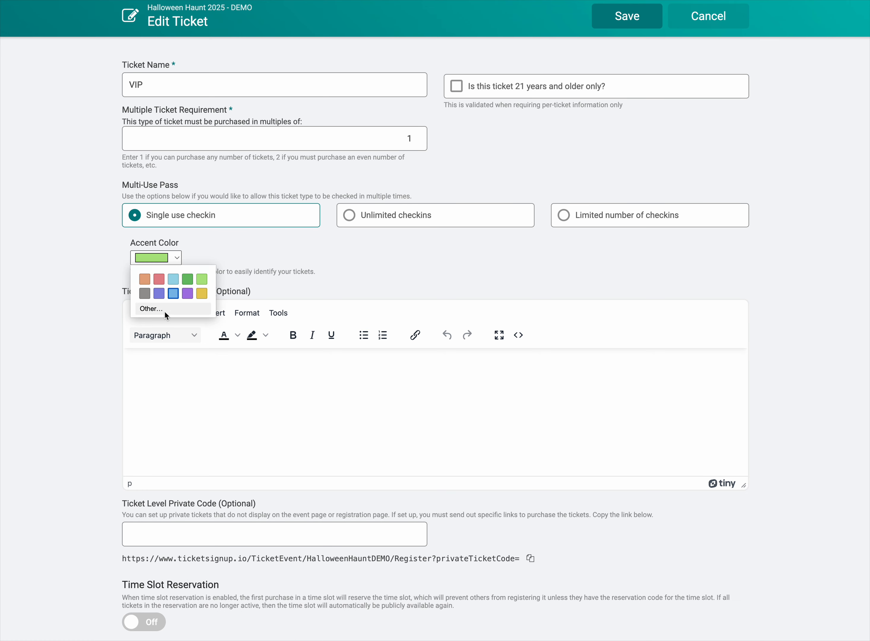
{"action": "left_click", "coordinate": [165, 310]}
{"action": "left_click", "coordinate": [317, 276]}
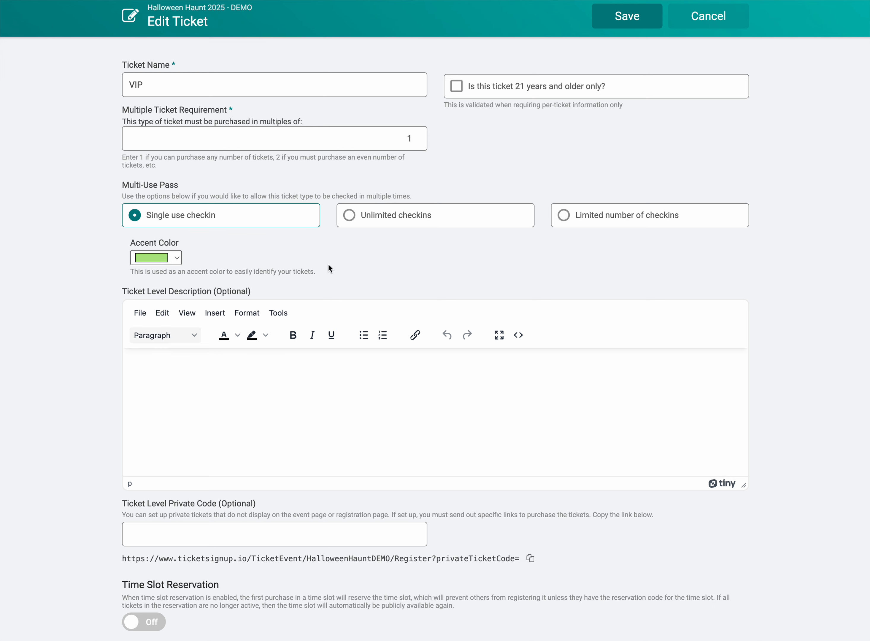
{"action": "left_click", "coordinate": [606, 20]}
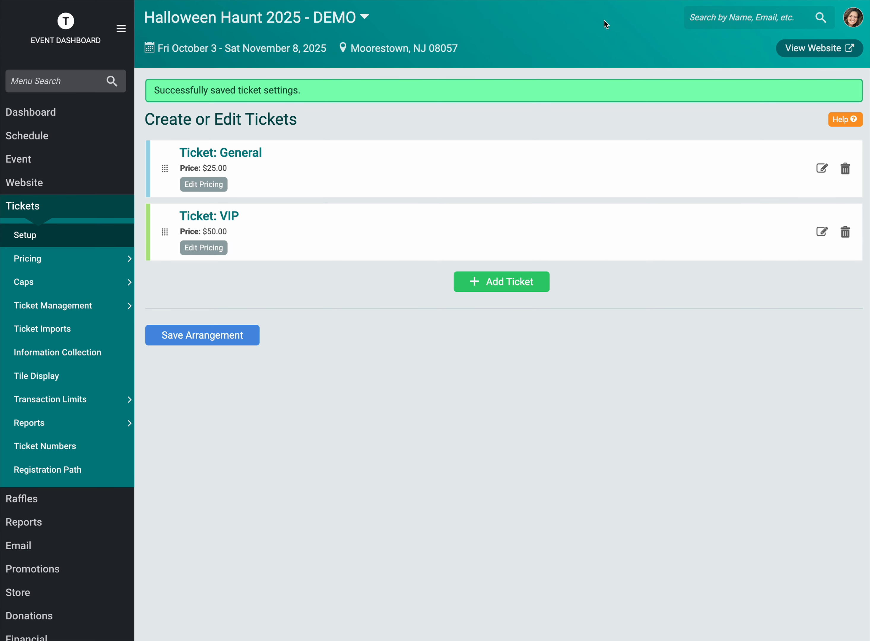
Step: Return to the event schedule and review the General and VIP time slots for October 3, 2025
{"action": "left_click", "coordinate": [65, 138]}
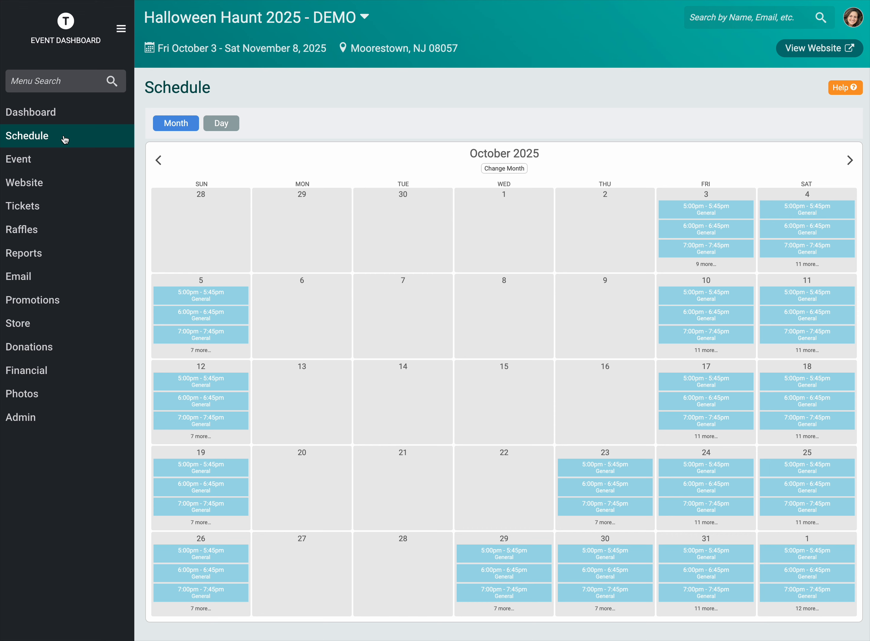
{"action": "left_click", "coordinate": [707, 241]}
{"action": "scroll", "coordinate": [252, 204], "scroll_direction": "down", "scroll_amount": 1}
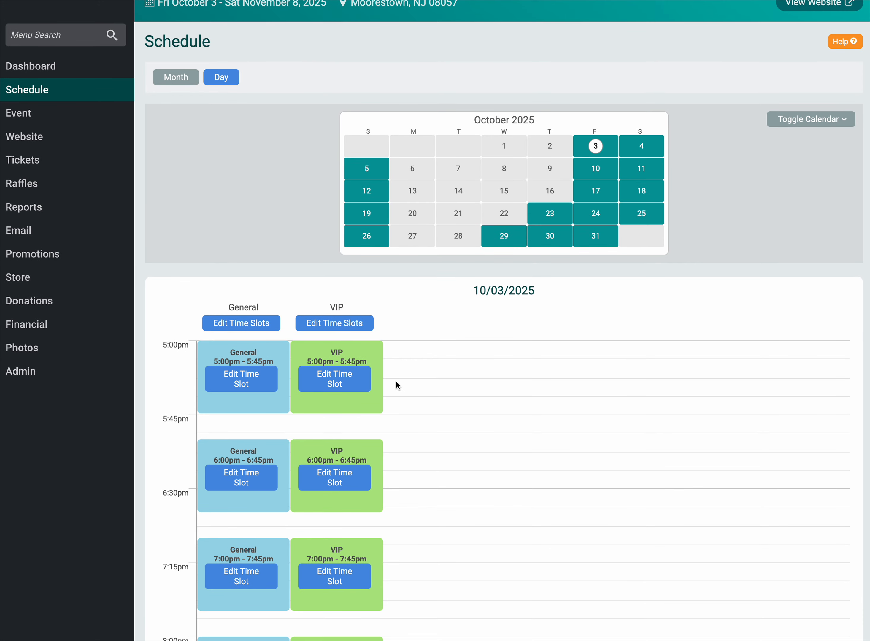
{"action": "scroll", "coordinate": [390, 379], "scroll_direction": "down", "scroll_amount": 1}
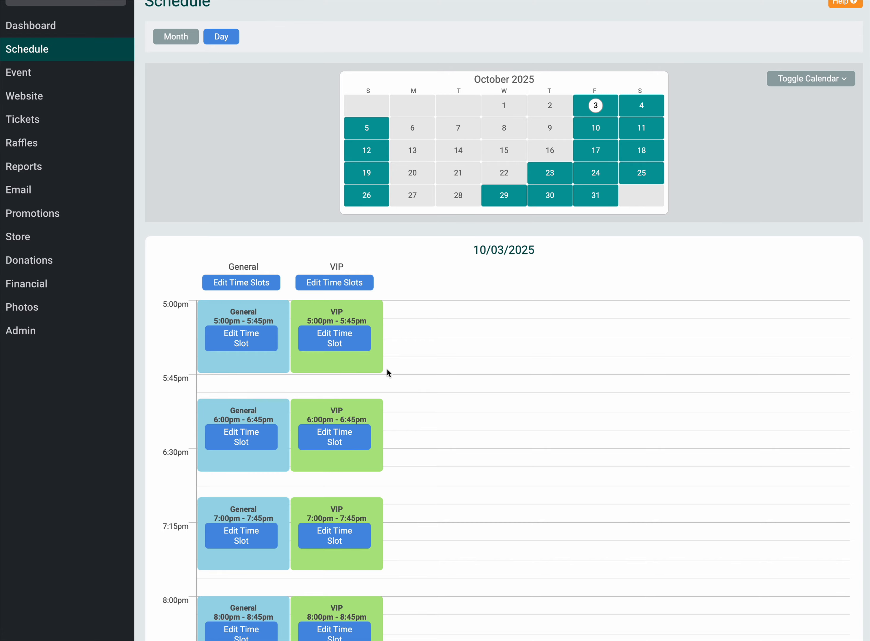
{"action": "scroll", "coordinate": [386, 368], "scroll_direction": "down", "scroll_amount": 10}
{"action": "scroll", "coordinate": [387, 368], "scroll_direction": "up", "scroll_amount": 5}
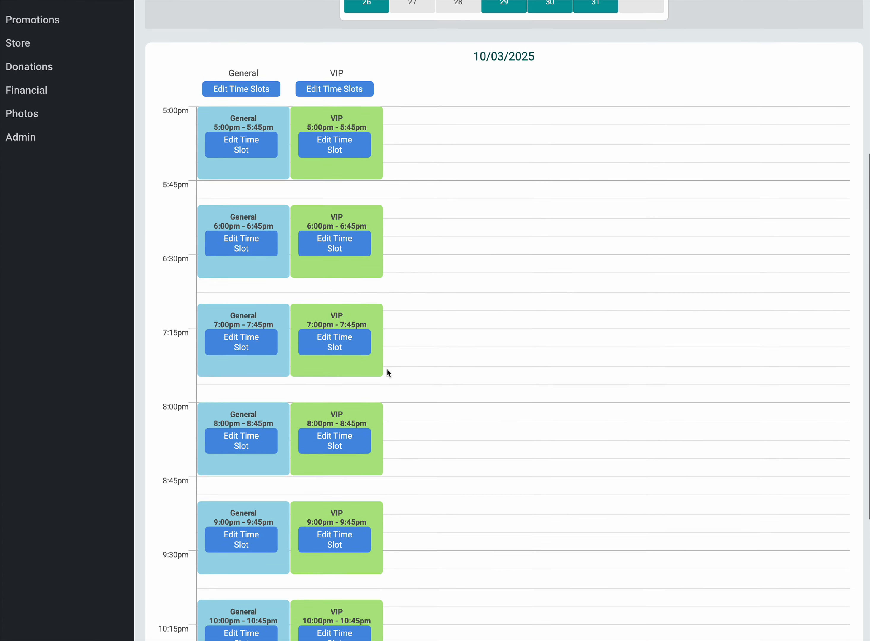
{"action": "scroll", "coordinate": [387, 369], "scroll_direction": "up", "scroll_amount": 6}
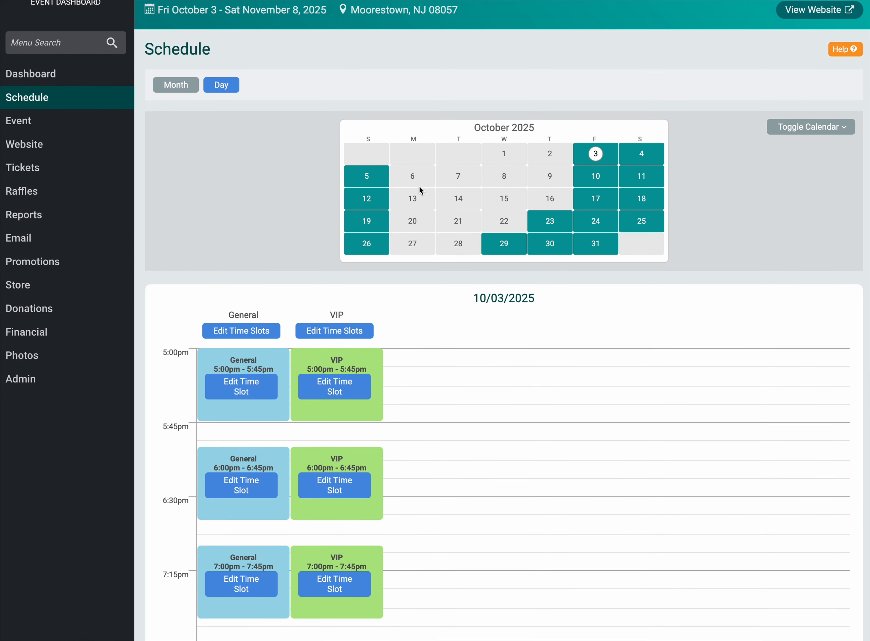
Step: Delete the General ticket's 9:00pm - 9:45pm time slot on October 5, 2025, without copying the change to future Sundays
{"action": "left_click", "coordinate": [366, 175]}
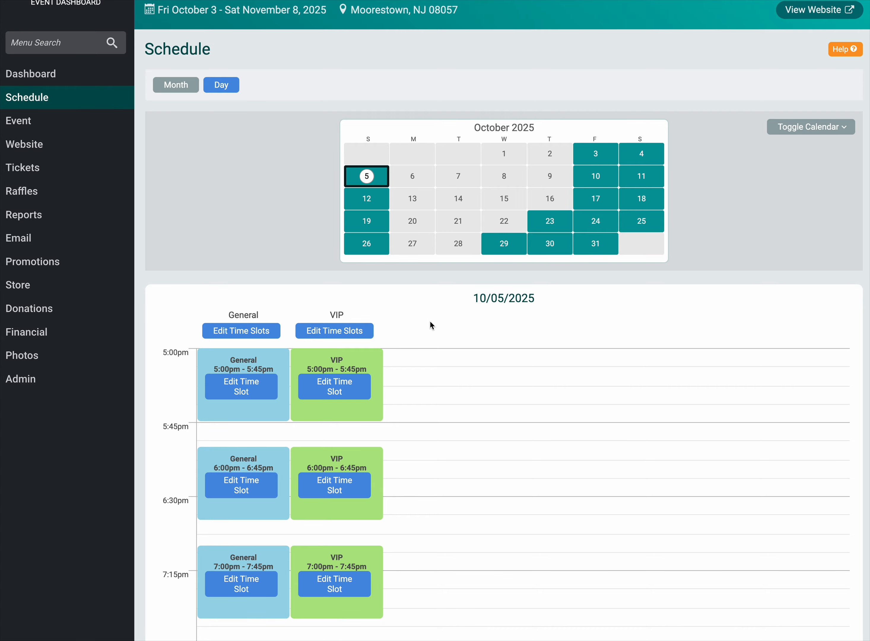
{"action": "scroll", "coordinate": [430, 321], "scroll_direction": "down", "scroll_amount": 7}
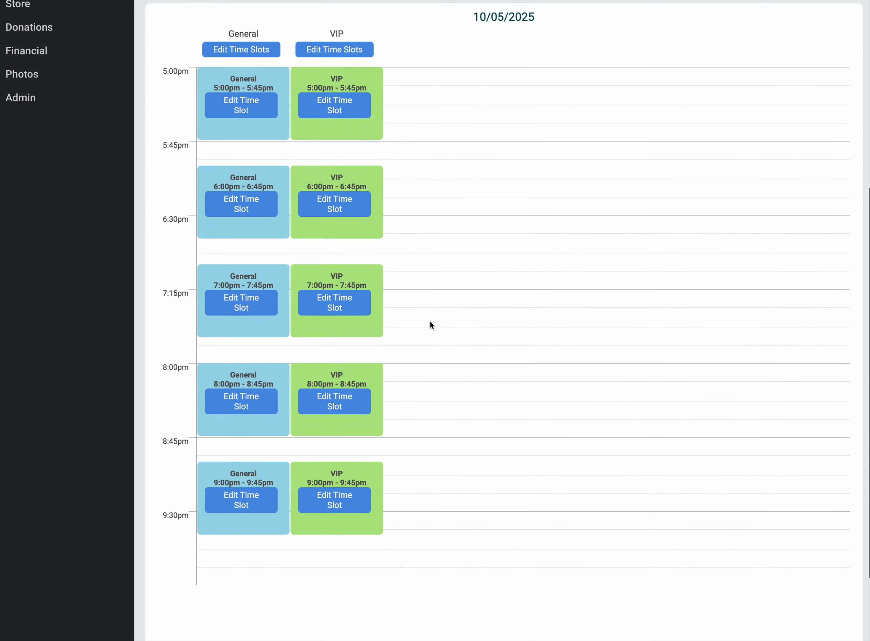
{"action": "scroll", "coordinate": [430, 325], "scroll_direction": "down", "scroll_amount": 1}
{"action": "left_click", "coordinate": [241, 457]}
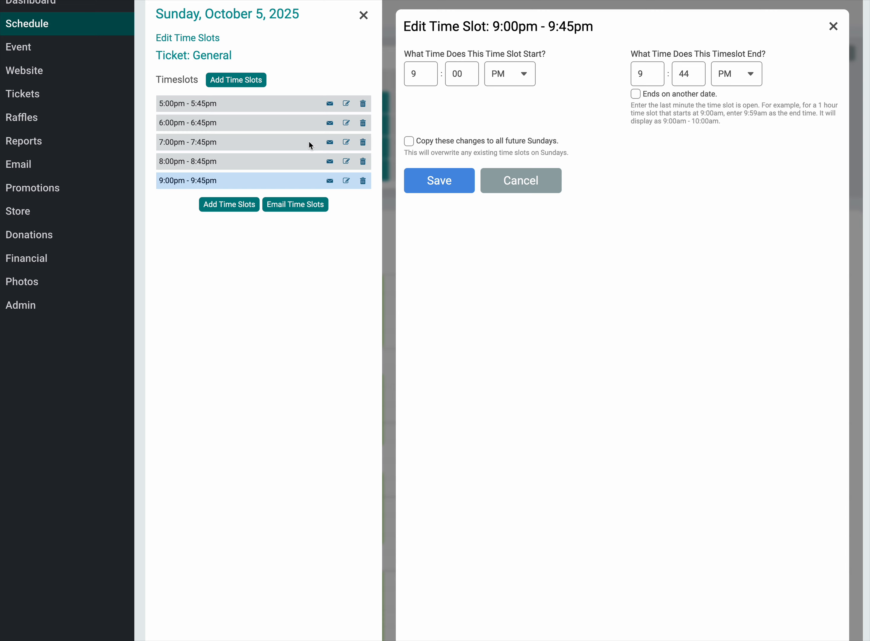
{"action": "left_click", "coordinate": [362, 181]}
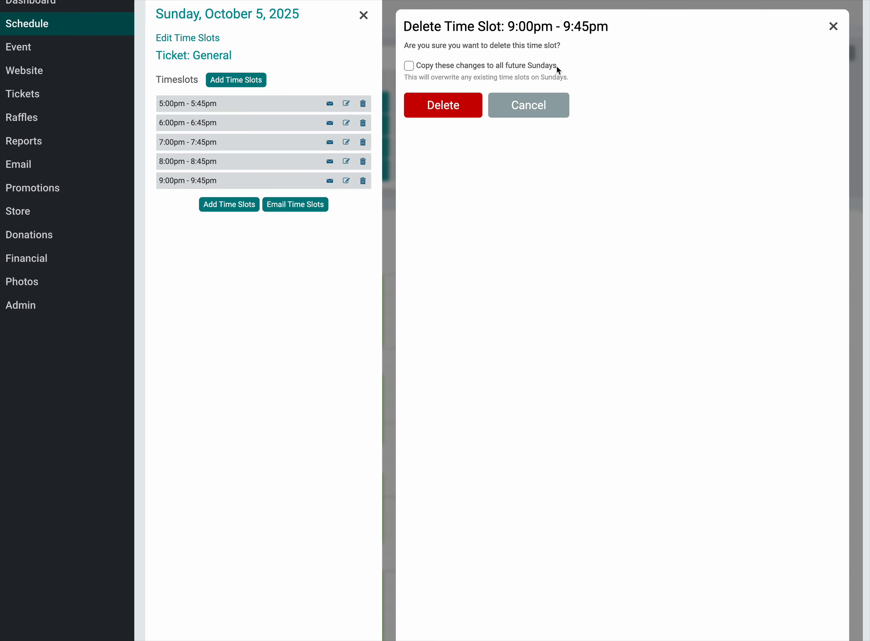
{"action": "left_click", "coordinate": [450, 113]}
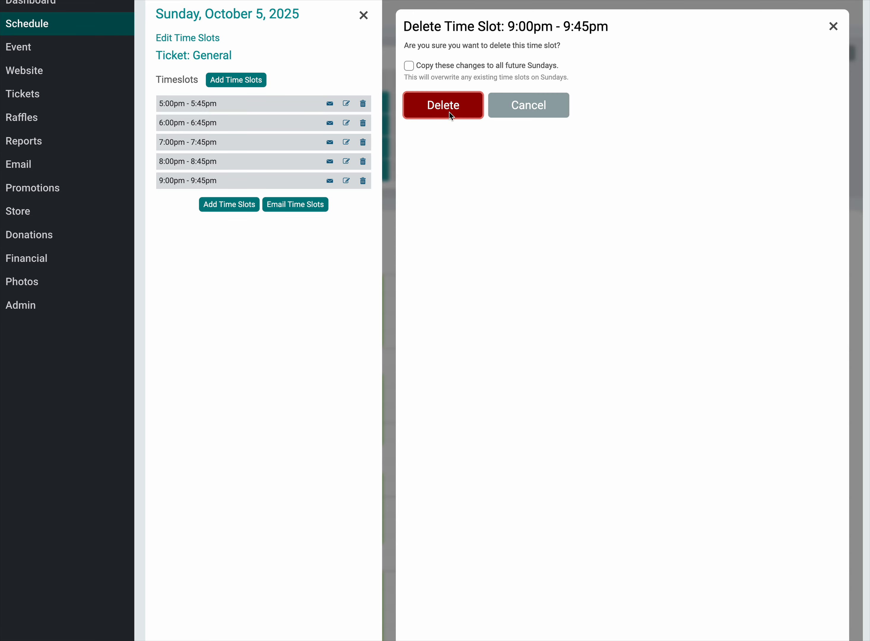
{"action": "left_click", "coordinate": [434, 111]}
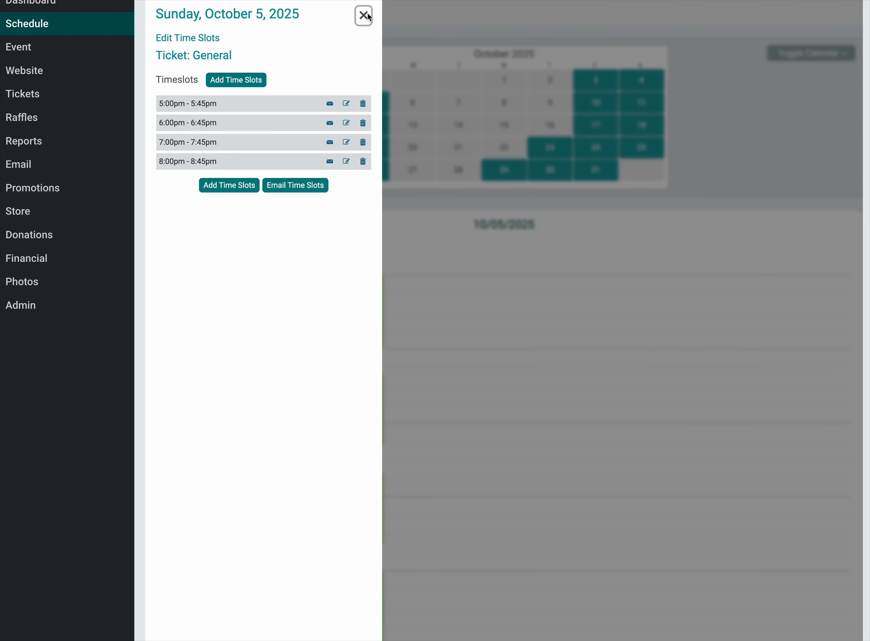
{"action": "left_click", "coordinate": [368, 15]}
Step: Delete the VIP ticket's 9:00pm - 9:45pm time slot on October 5, 2025, for that date only
{"action": "scroll", "coordinate": [381, 392], "scroll_direction": "down", "scroll_amount": 5}
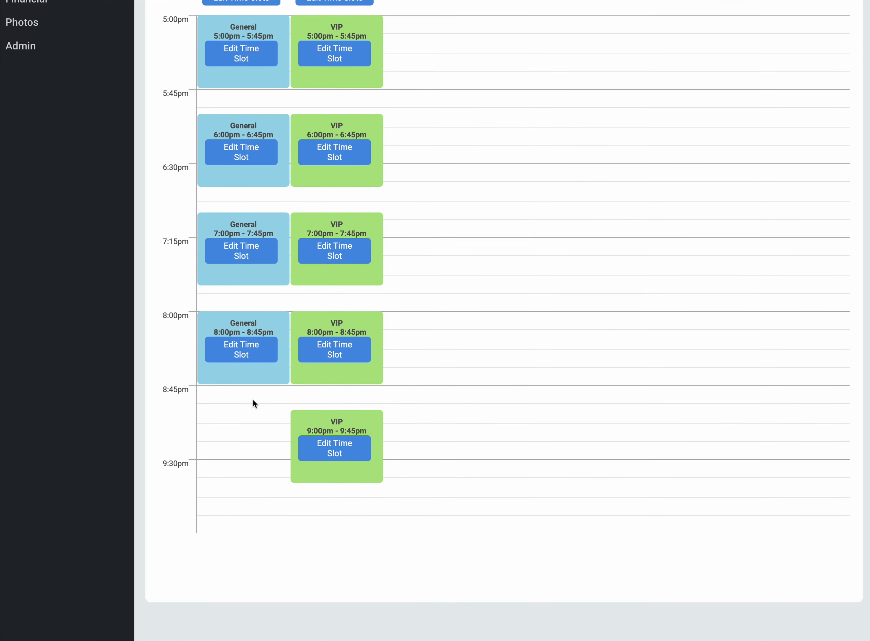
{"action": "left_click", "coordinate": [316, 446]}
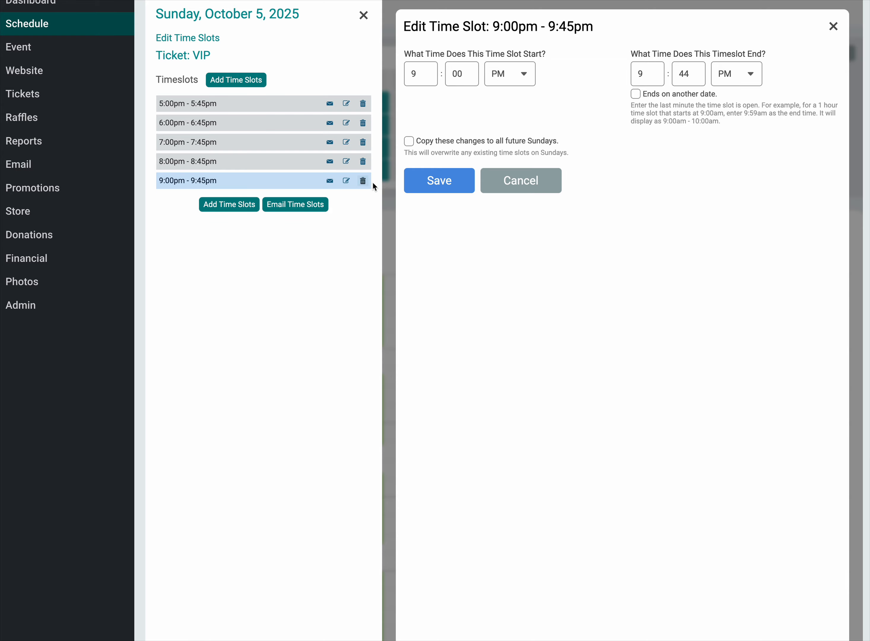
{"action": "left_click", "coordinate": [363, 181]}
{"action": "left_click", "coordinate": [456, 107]}
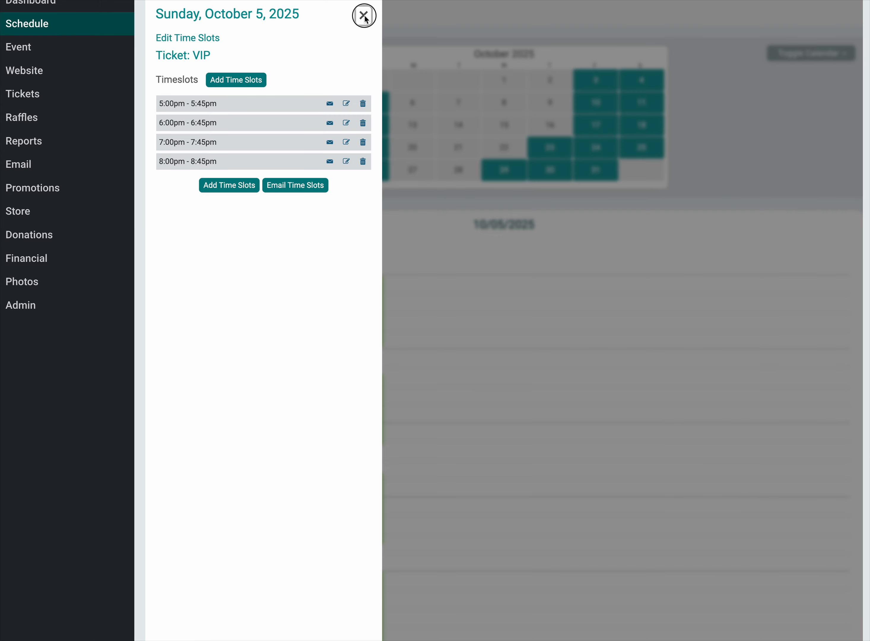
{"action": "left_click", "coordinate": [364, 16]}
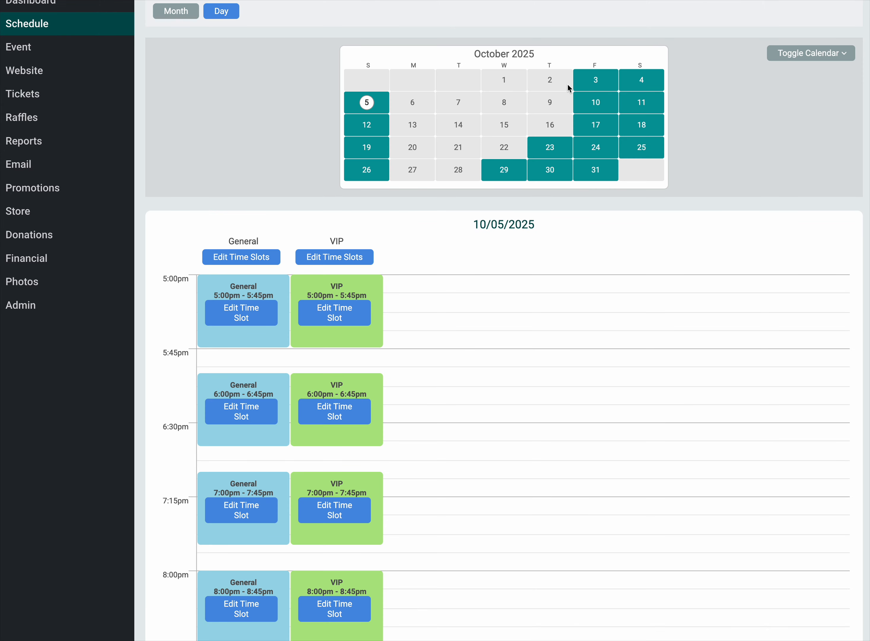
Step: Check the remaining October 5 time slots against the General and VIP slots scheduled for October 12, 2025
{"action": "left_click", "coordinate": [493, 291]}
{"action": "scroll", "coordinate": [494, 291], "scroll_direction": "down", "scroll_amount": 5}
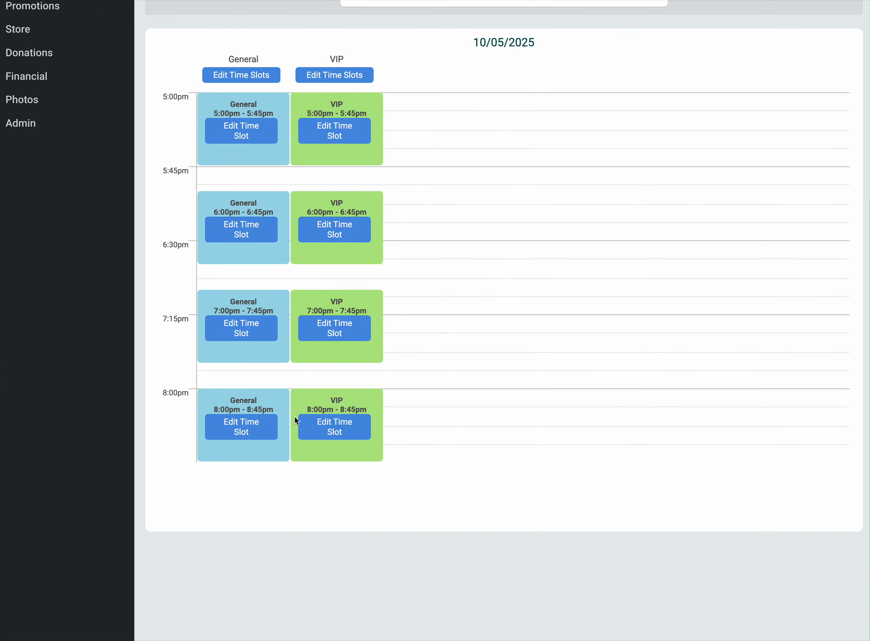
{"action": "scroll", "coordinate": [356, 433], "scroll_direction": "up", "scroll_amount": 5}
{"action": "scroll", "coordinate": [369, 434], "scroll_direction": "up", "scroll_amount": 2}
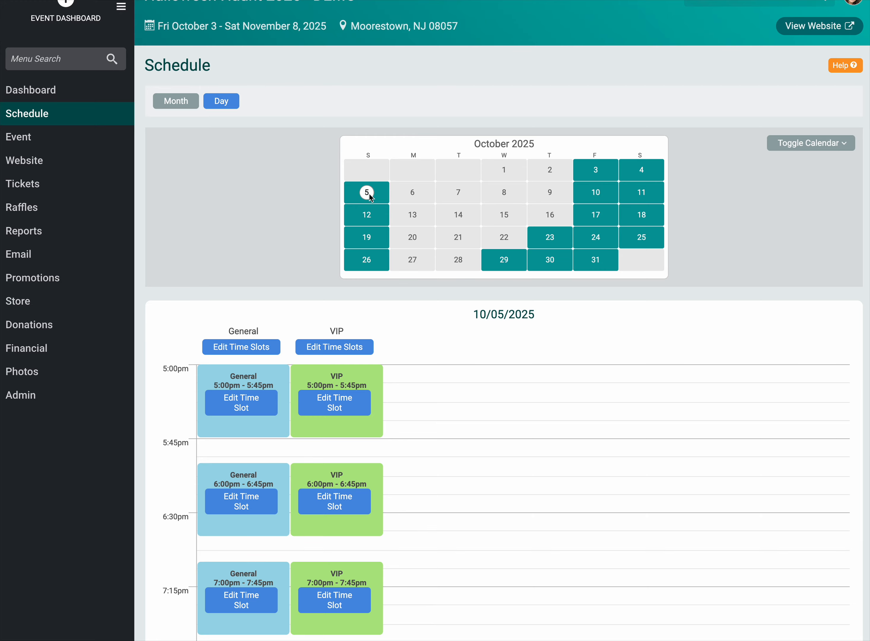
{"action": "left_click", "coordinate": [371, 214]}
{"action": "scroll", "coordinate": [355, 342], "scroll_direction": "down", "scroll_amount": 7}
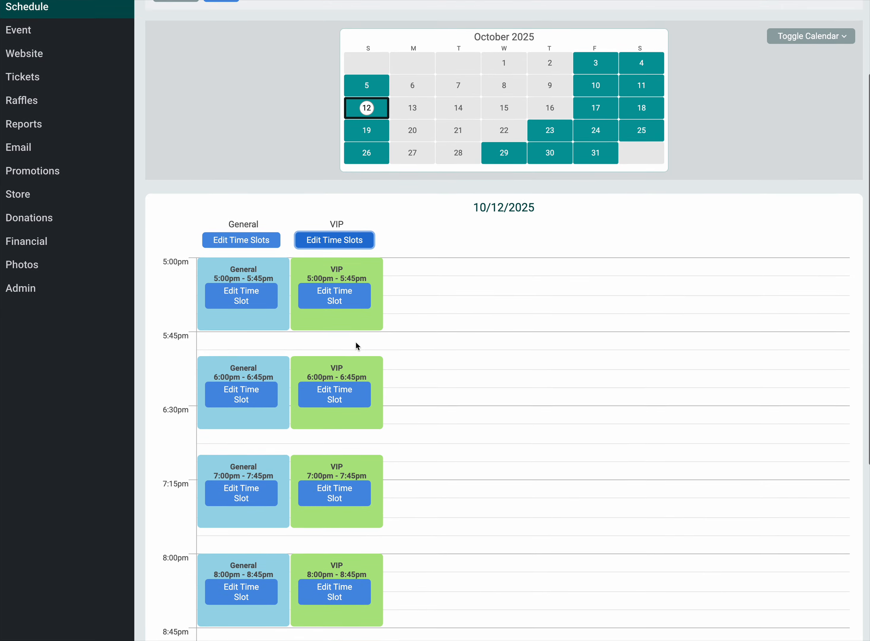
{"action": "scroll", "coordinate": [355, 345], "scroll_direction": "down", "scroll_amount": 2}
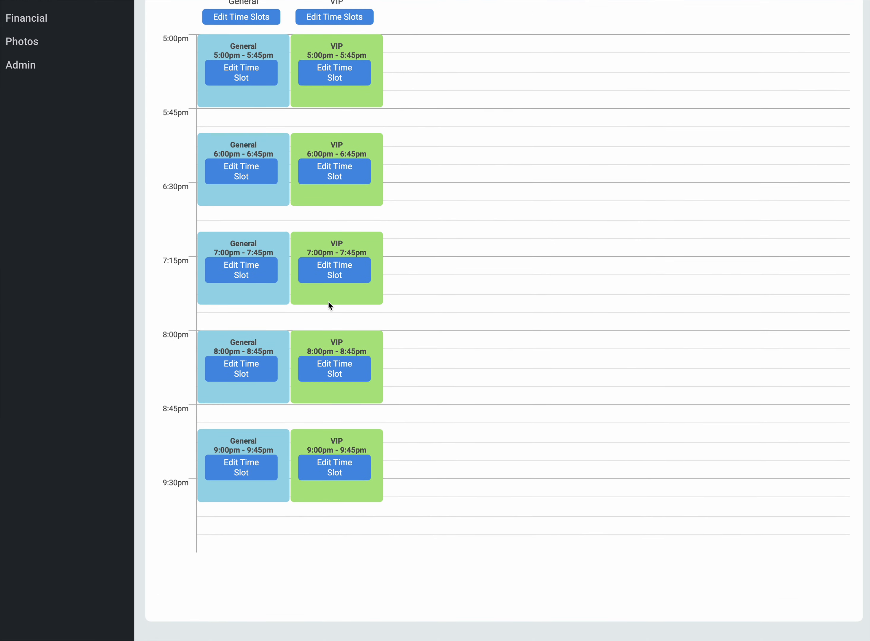
Step: Delete the General ticket's 5:00pm - 5:45pm time slot on October 12, 2025, and copy the change to all future Sundays
{"action": "scroll", "coordinate": [287, 349], "scroll_direction": "up", "scroll_amount": 3}
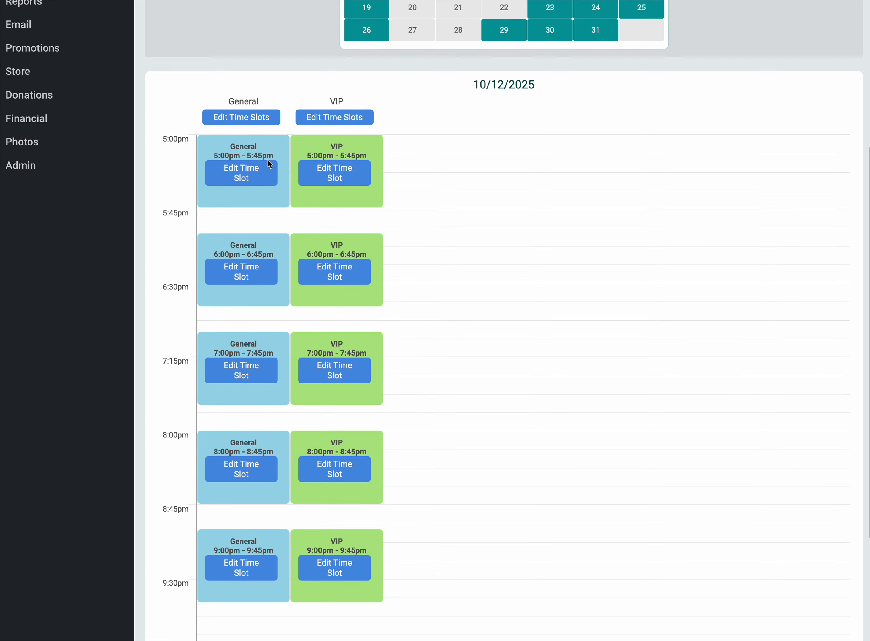
{"action": "scroll", "coordinate": [264, 167], "scroll_direction": "up", "scroll_amount": 1}
{"action": "left_click", "coordinate": [240, 208]}
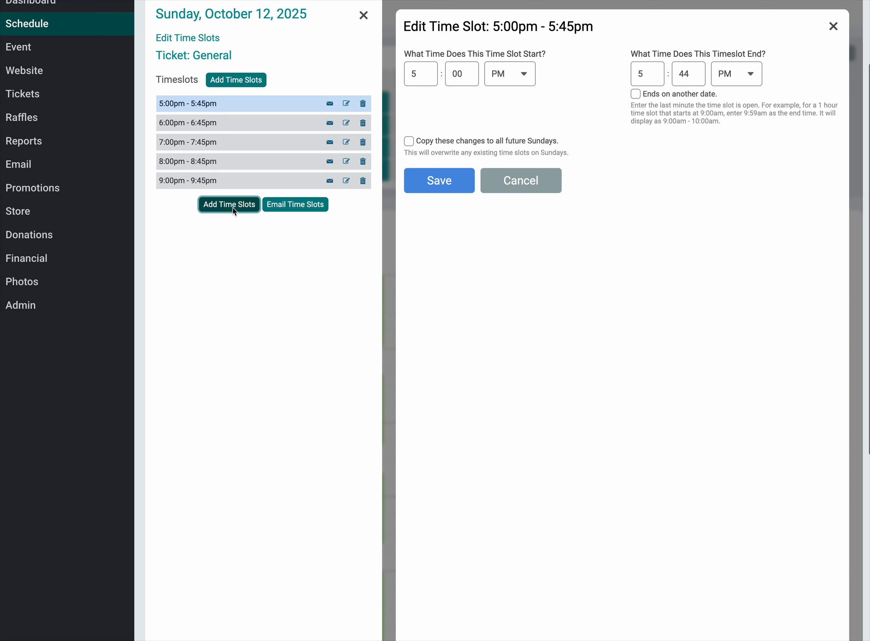
{"action": "left_click", "coordinate": [362, 104]}
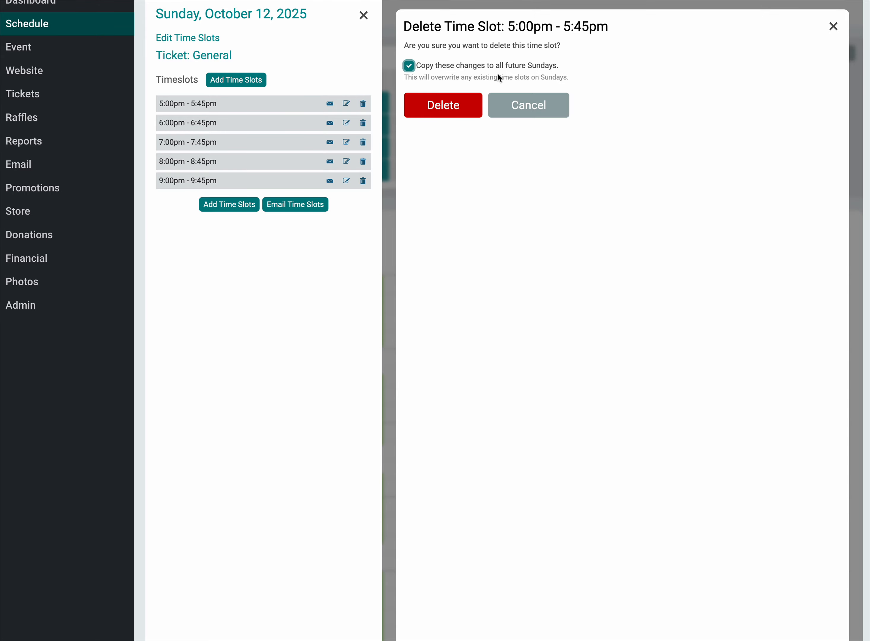
{"action": "left_click", "coordinate": [430, 104]}
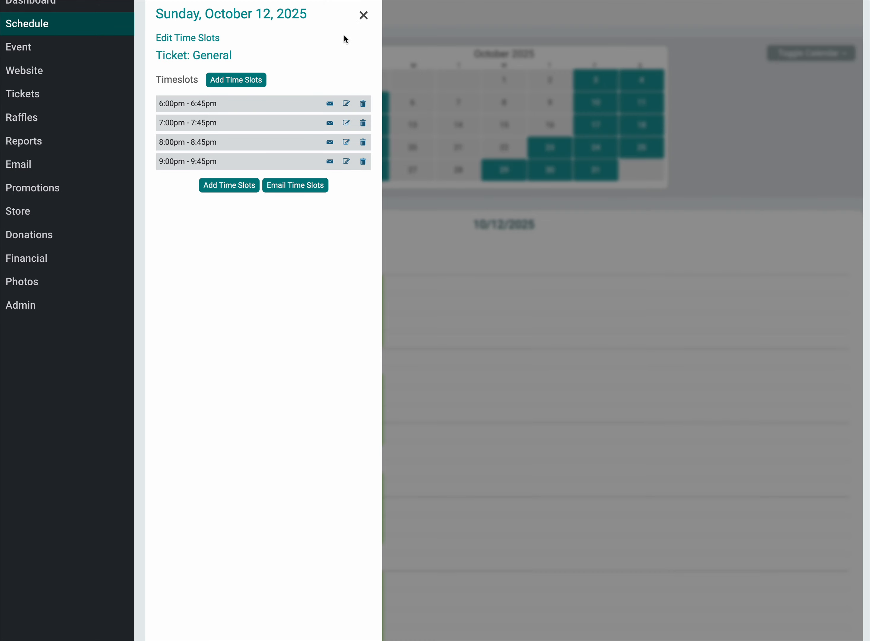
{"action": "left_click", "coordinate": [369, 16]}
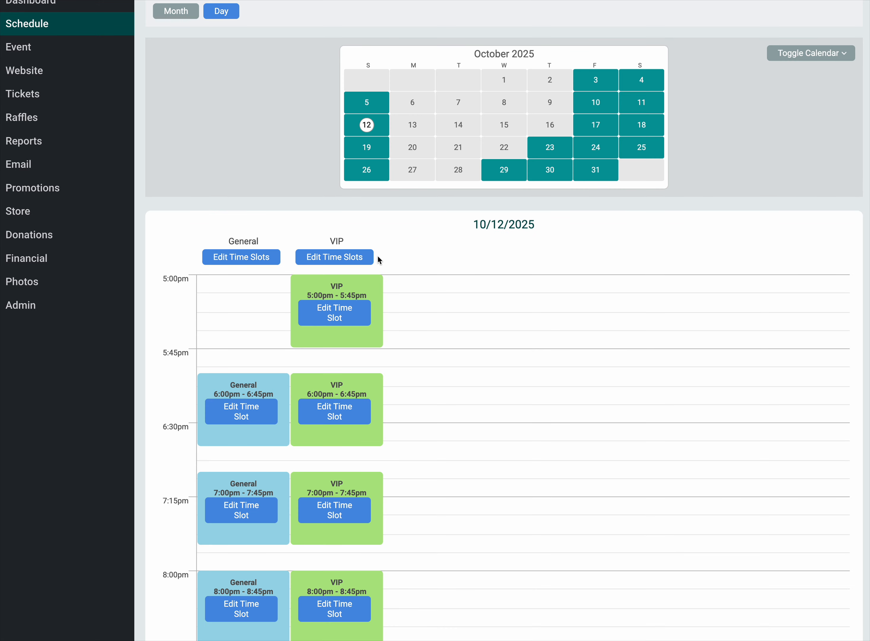
Step: Delete the VIP ticket's 5:00pm - 5:45pm slot on October 12, 2025 and all future Sundays, and check October 19 and 26
{"action": "left_click", "coordinate": [348, 312]}
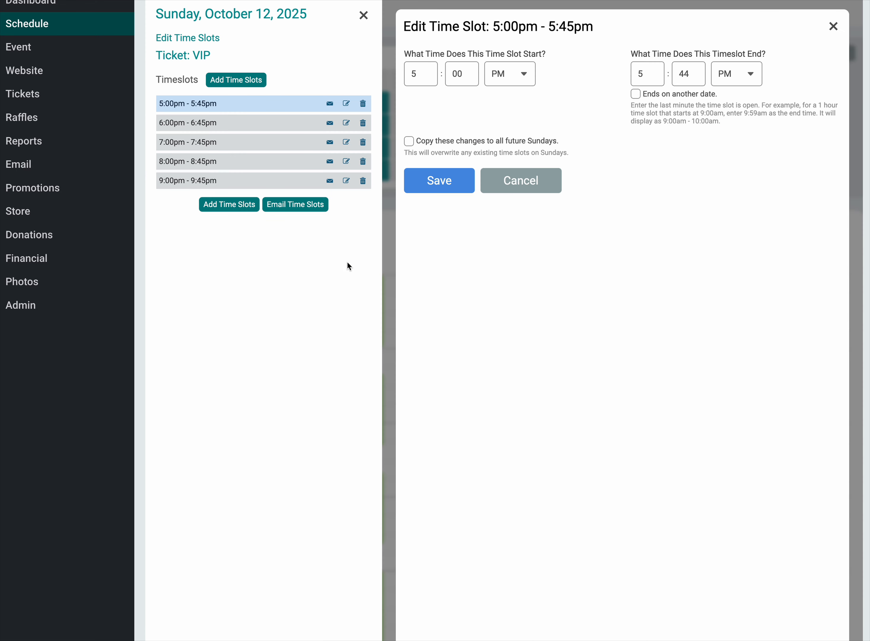
{"action": "left_click", "coordinate": [363, 105]}
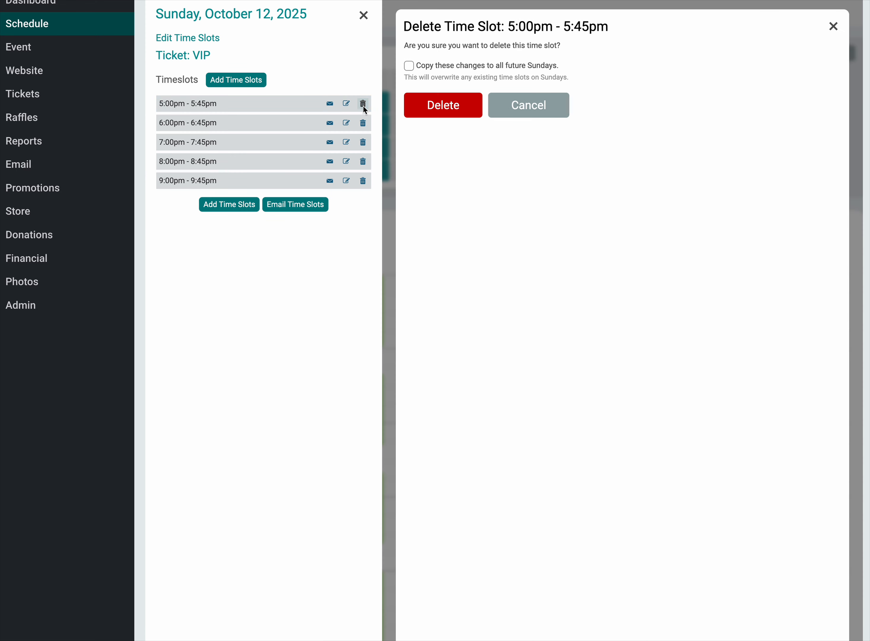
{"action": "left_click", "coordinate": [409, 65]}
{"action": "left_click", "coordinate": [456, 113]}
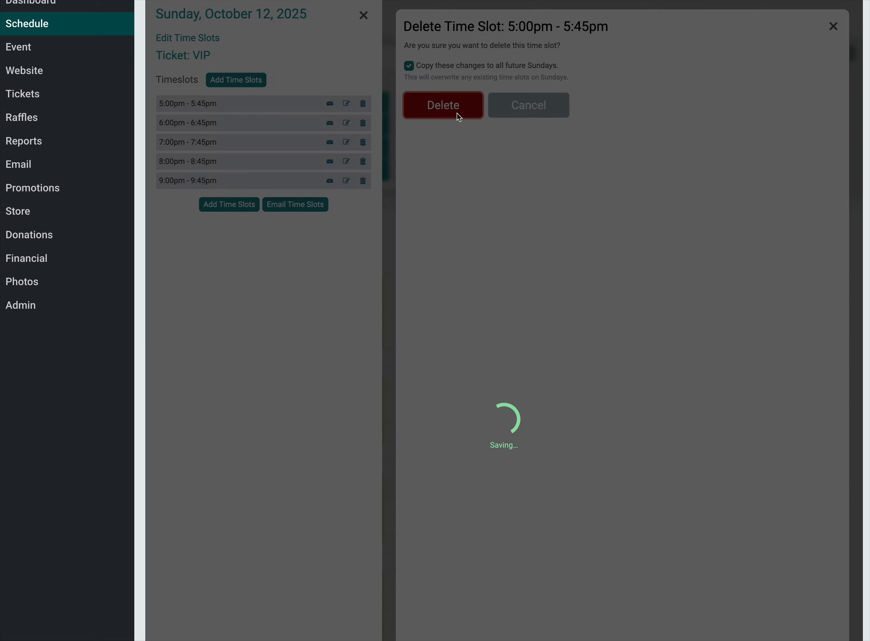
{"action": "left_click", "coordinate": [364, 15]}
{"action": "left_click", "coordinate": [368, 156]}
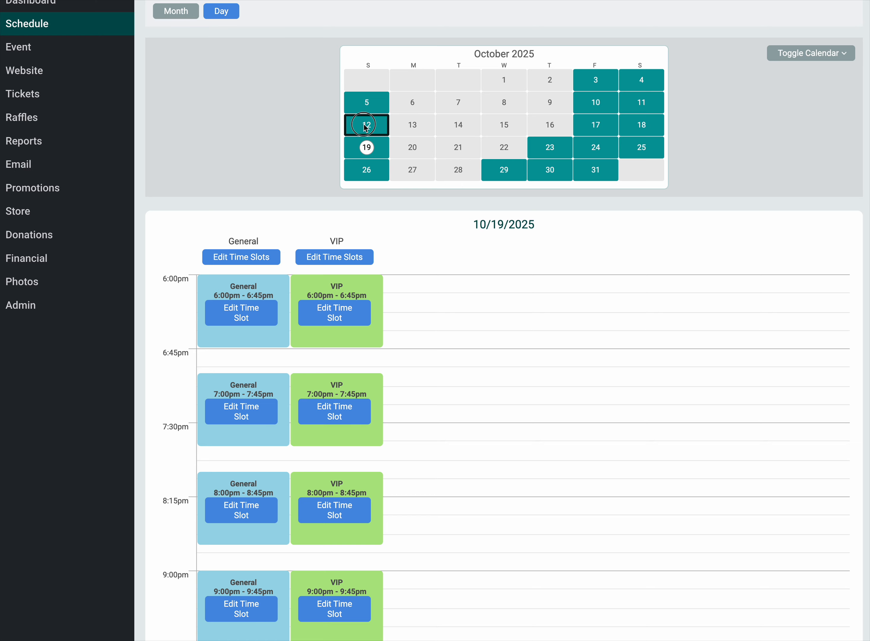
{"action": "left_click", "coordinate": [368, 179]}
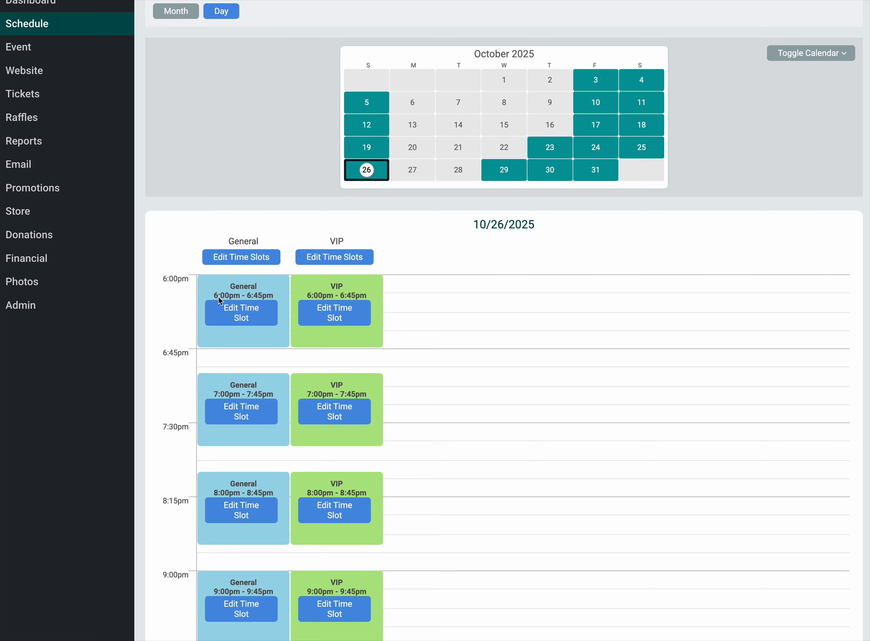
Step: Set the General ticket's 5:00pm time slot on October 5, 2025, to start at 5:15 PM for that date only
{"action": "left_click", "coordinate": [366, 103]}
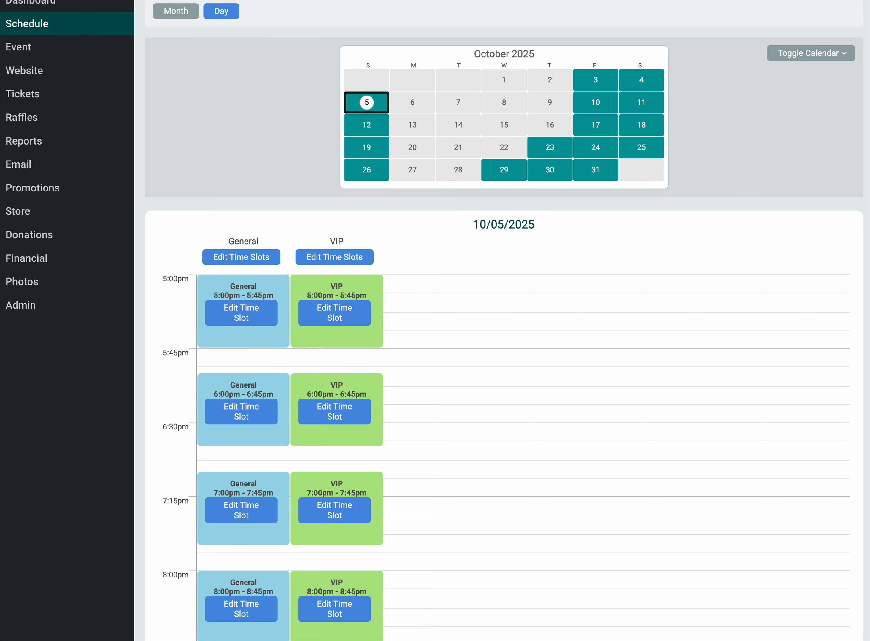
{"action": "left_click", "coordinate": [258, 320]}
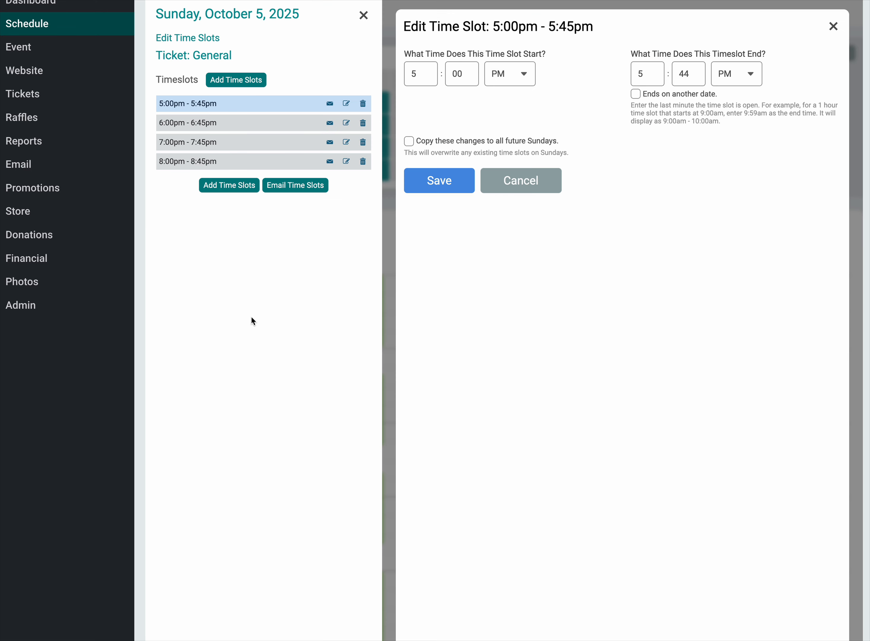
{"action": "left_click", "coordinate": [455, 77]}
{"action": "type", "text": "15"}
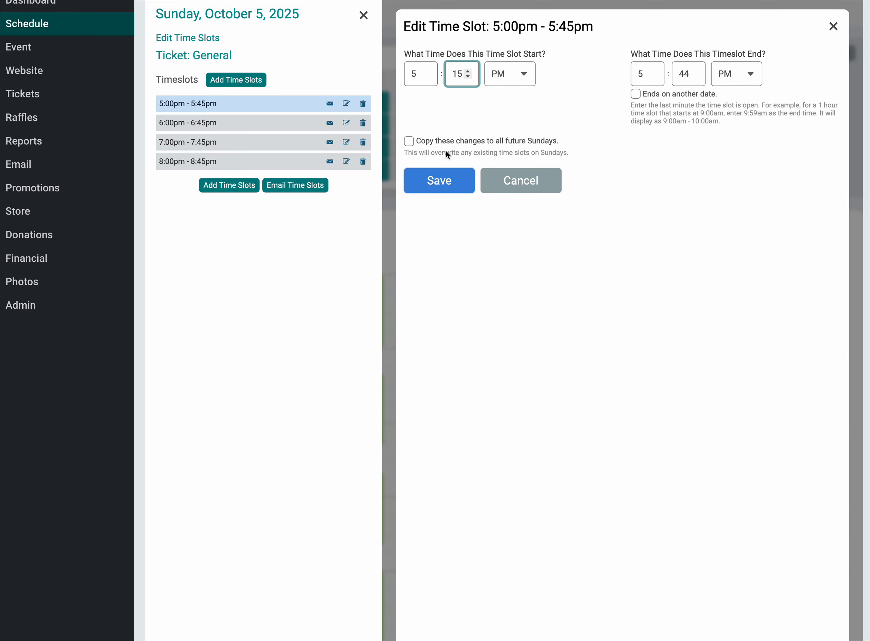
{"action": "left_click", "coordinate": [443, 191]}
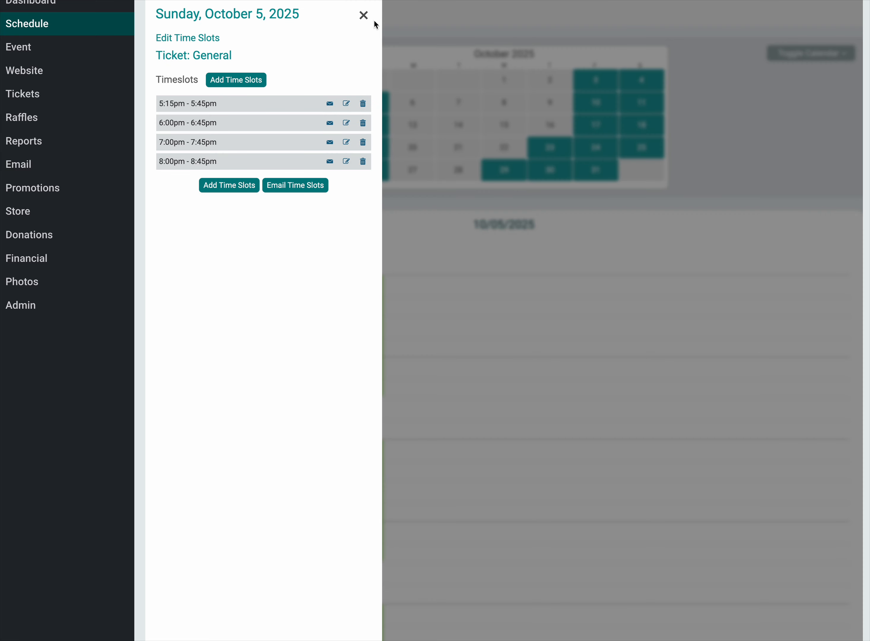
{"action": "left_click", "coordinate": [363, 15]}
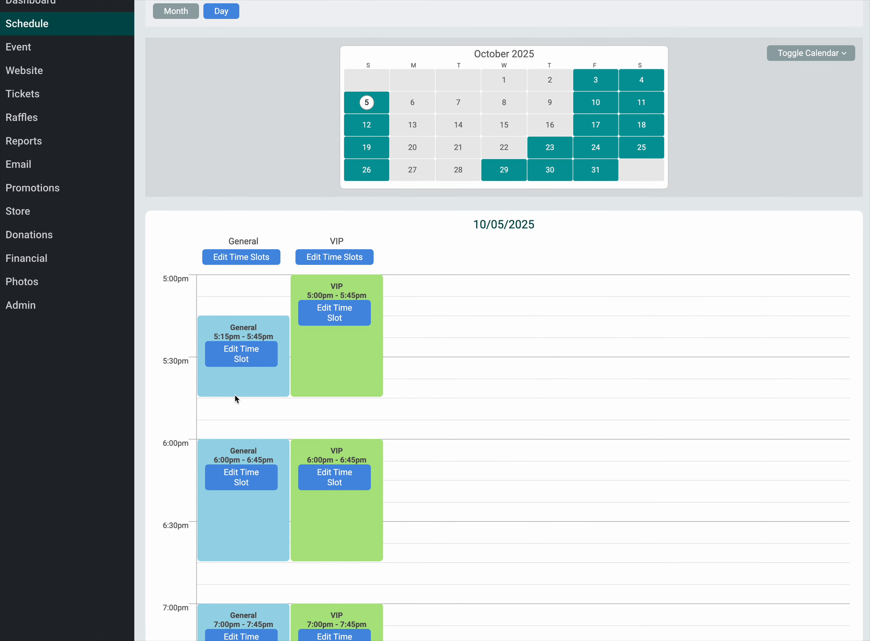
Step: Set the VIP ticket's first October 5, 2025 slot to start at 5:15 PM, and review that date's General time slot list
{"action": "left_click", "coordinate": [339, 320]}
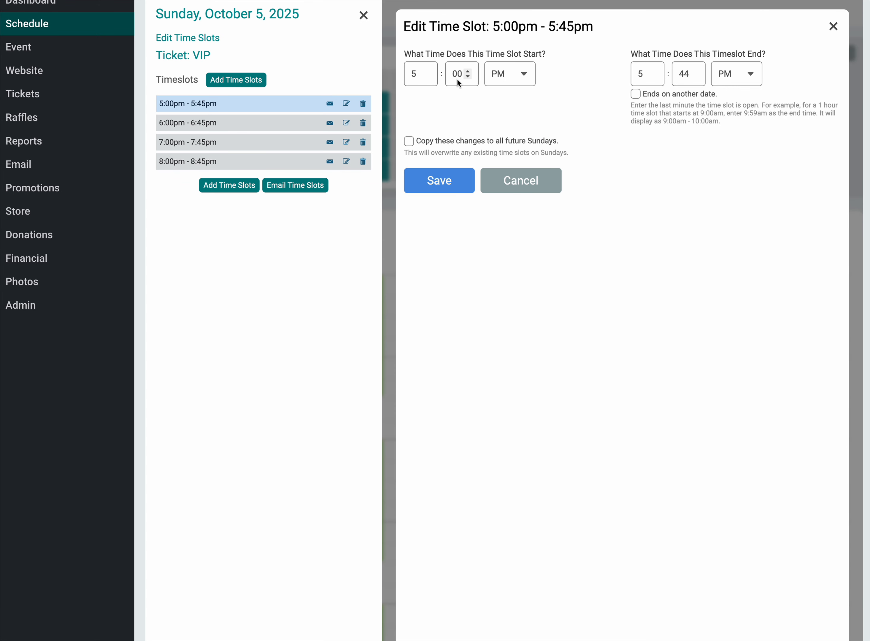
{"action": "type", "text": "15"}
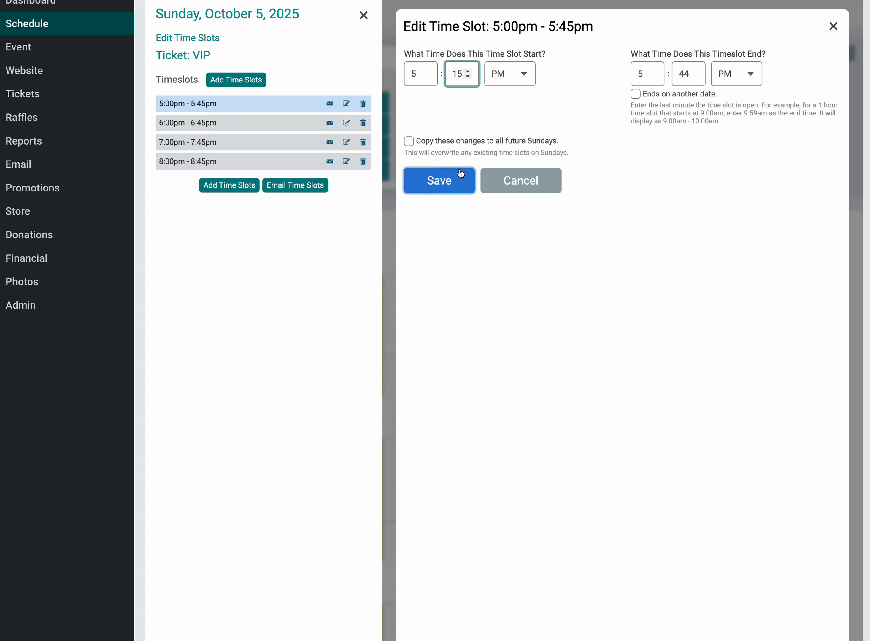
{"action": "left_click", "coordinate": [458, 181]}
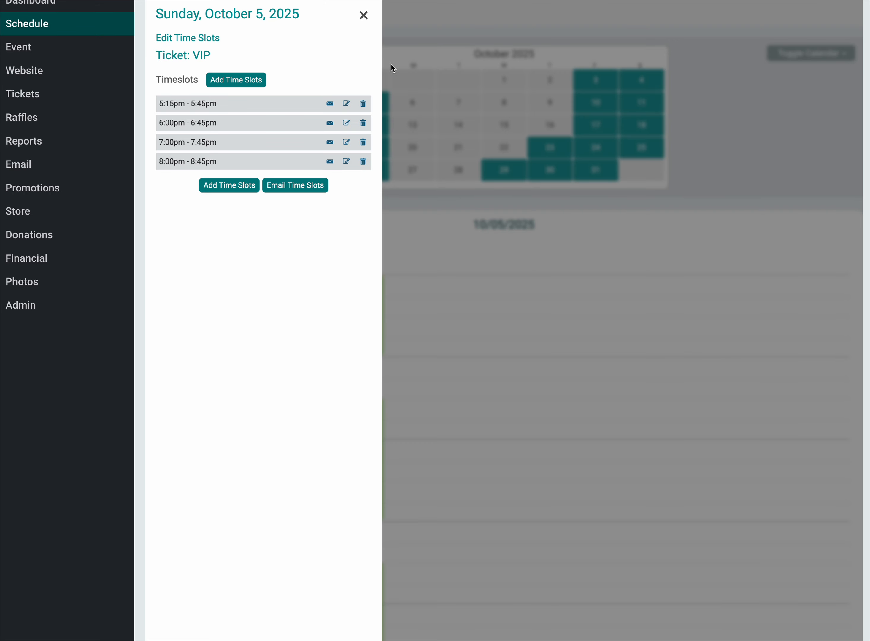
{"action": "left_click", "coordinate": [362, 15]}
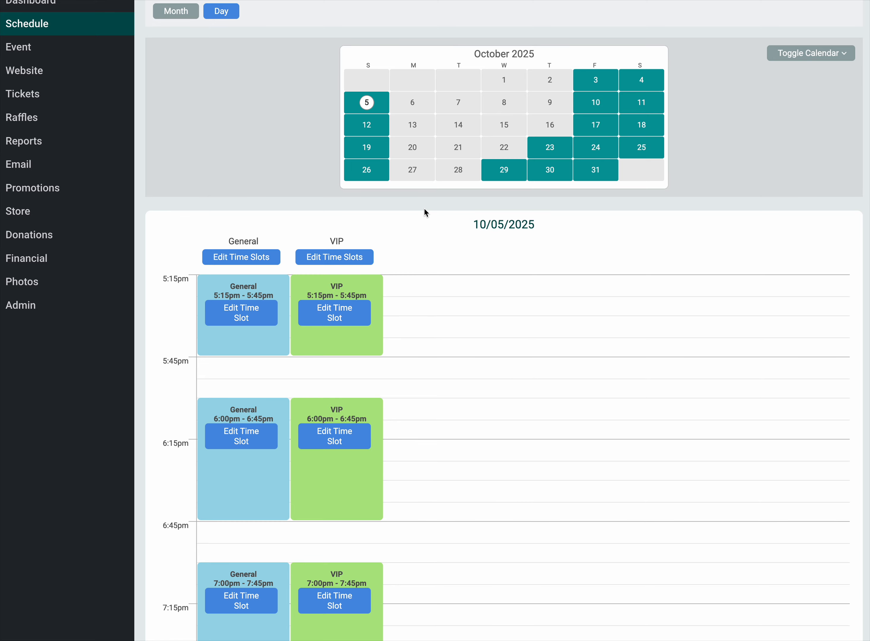
{"action": "left_click", "coordinate": [246, 262]}
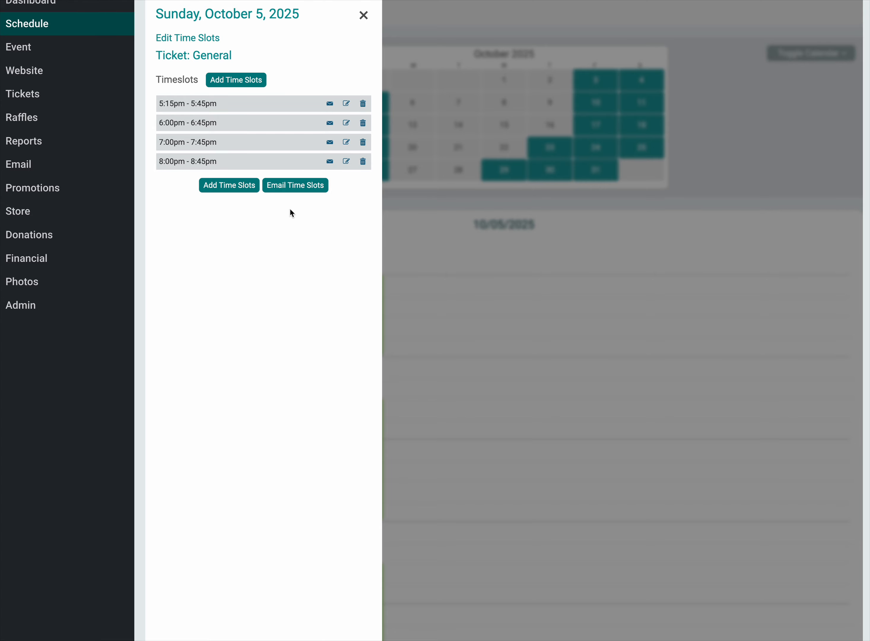
{"action": "left_click", "coordinate": [362, 16]}
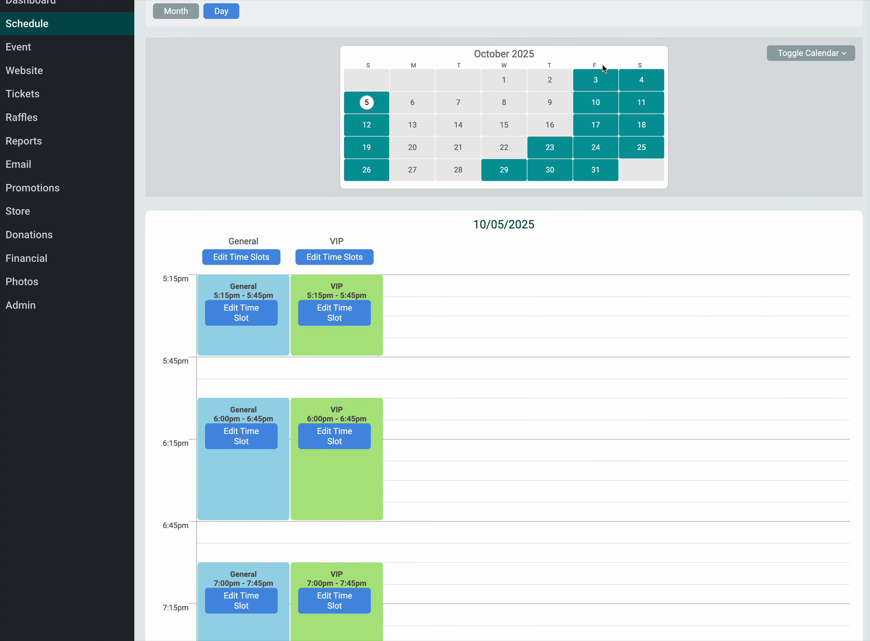
Step: Review the October 4, 2025 schedule and start adding a single time slot to its General ticket
{"action": "left_click", "coordinate": [632, 83]}
{"action": "scroll", "coordinate": [408, 291], "scroll_direction": "down", "scroll_amount": 10}
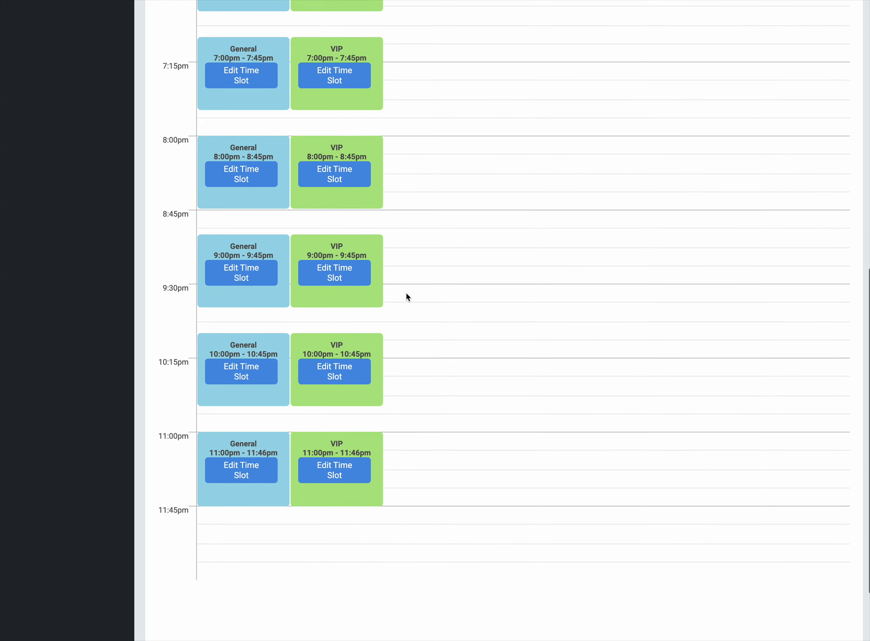
{"action": "scroll", "coordinate": [407, 297], "scroll_direction": "up", "scroll_amount": 9}
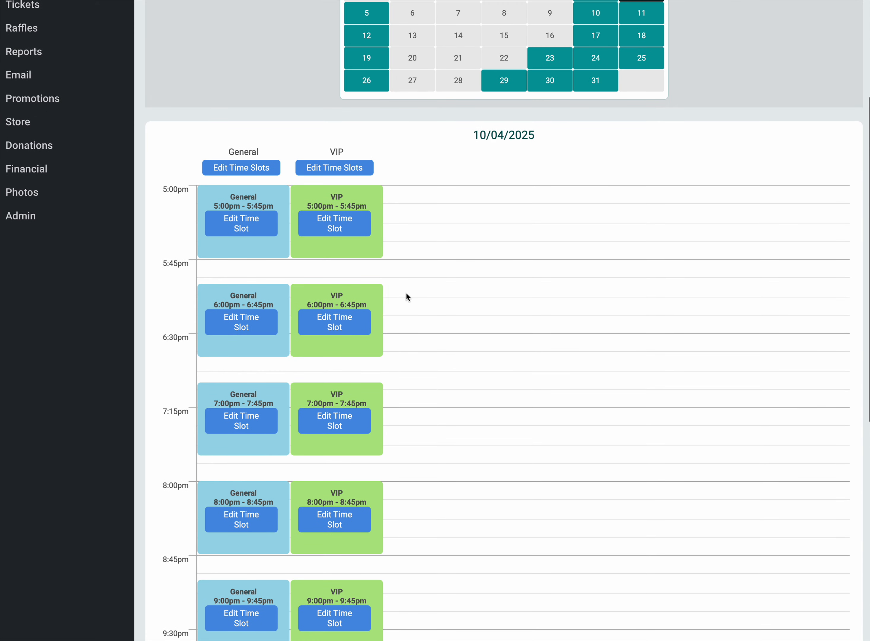
{"action": "left_click", "coordinate": [242, 187]}
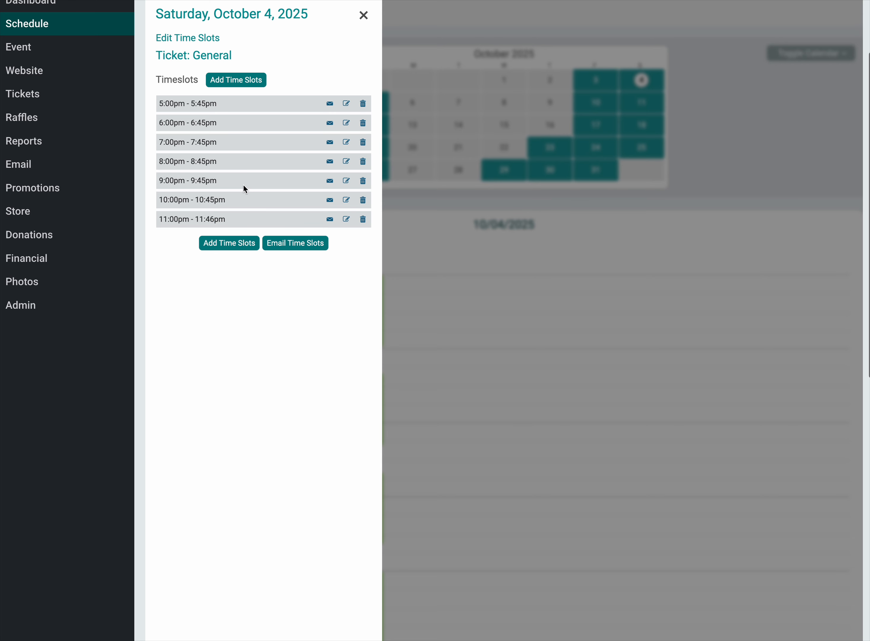
{"action": "left_click", "coordinate": [232, 84]}
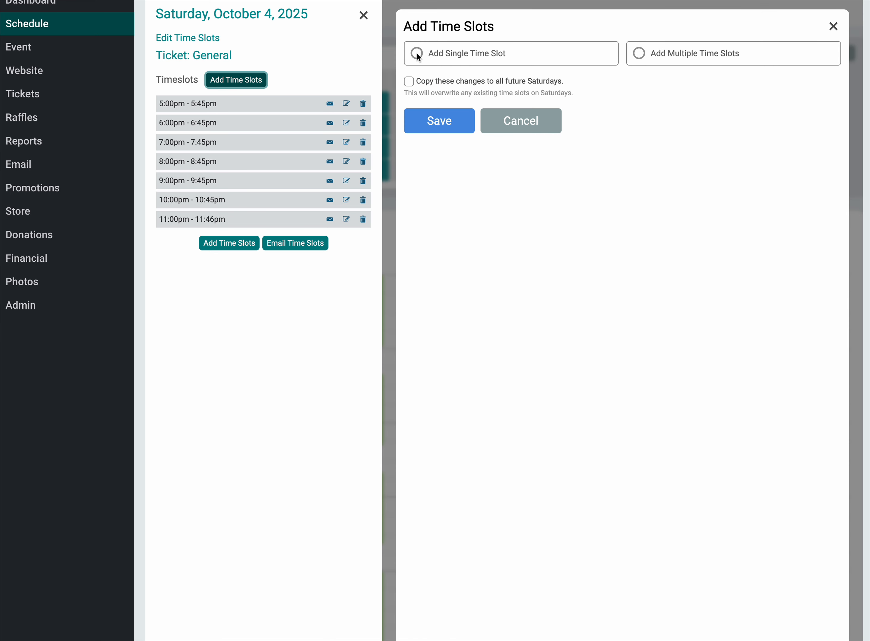
{"action": "left_click", "coordinate": [417, 54]}
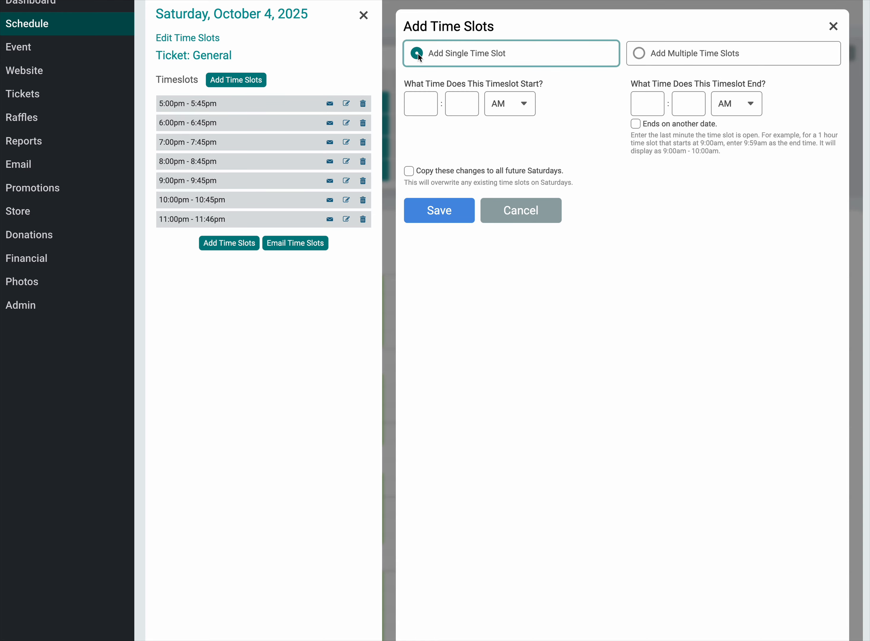
Step: Set the new General time slot's start to 4:00 PM
{"action": "left_click", "coordinate": [412, 103]}
{"action": "type", "text": "4"}
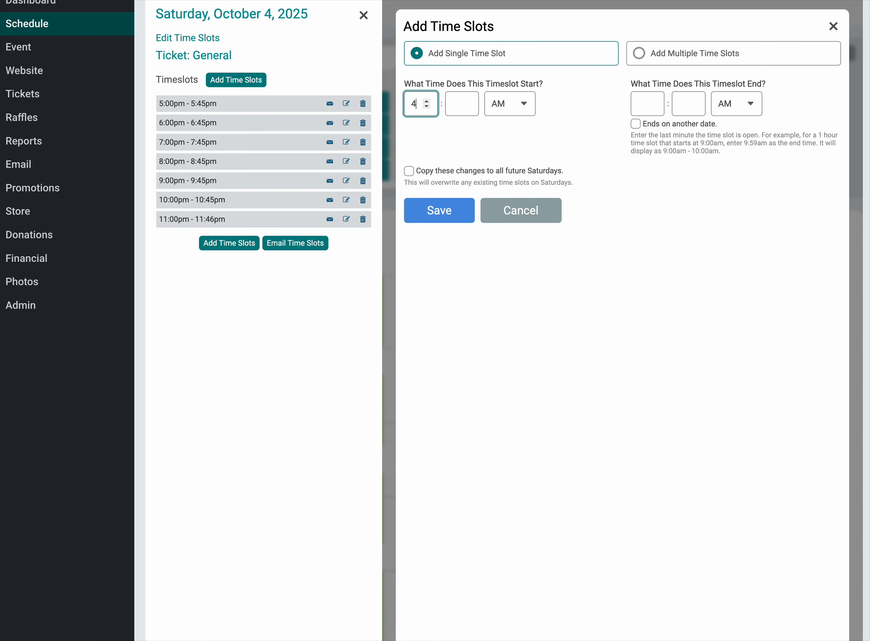
{"action": "key", "text": "Tab"}
{"action": "type", "text": "00"}
{"action": "key", "text": "Tab"}
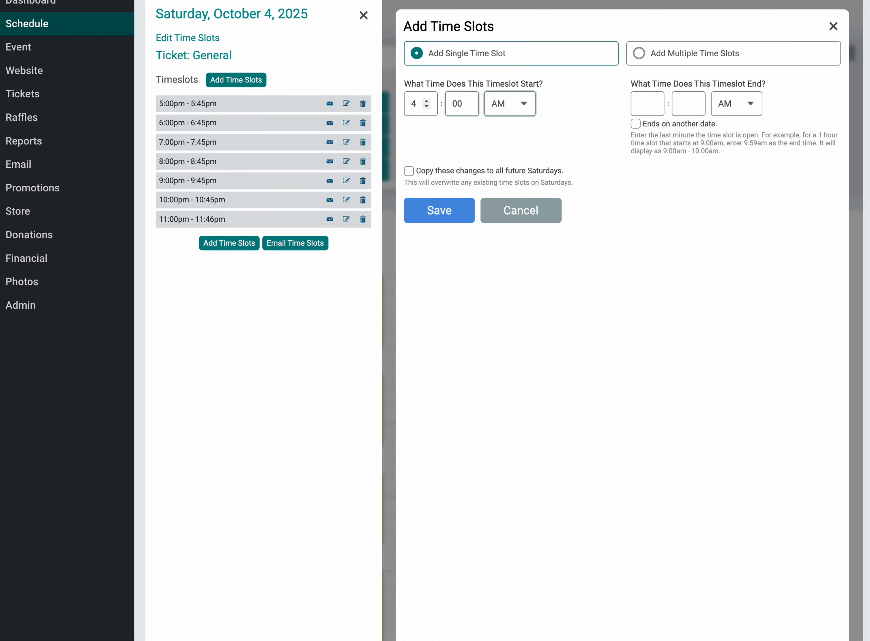
{"action": "key", "text": "Tab"}
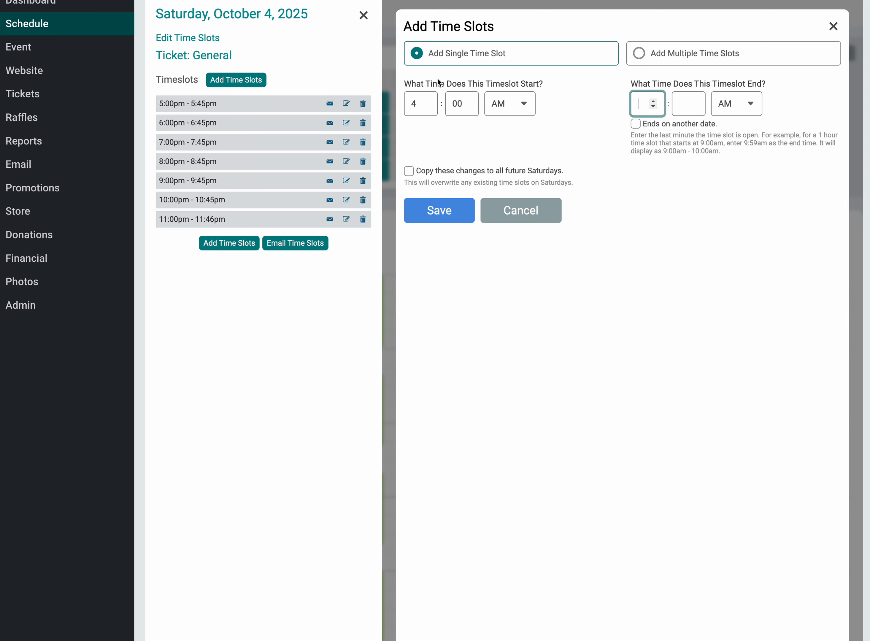
{"action": "left_click", "coordinate": [511, 106]}
{"action": "left_click", "coordinate": [500, 120]}
Step: Set the new General slot's end to 4:45 PM and save it with the change copied to all future Saturdays
{"action": "left_click", "coordinate": [648, 105]}
{"action": "type", "text": "4"}
{"action": "key", "text": "Tab"}
{"action": "type", "text": "45"}
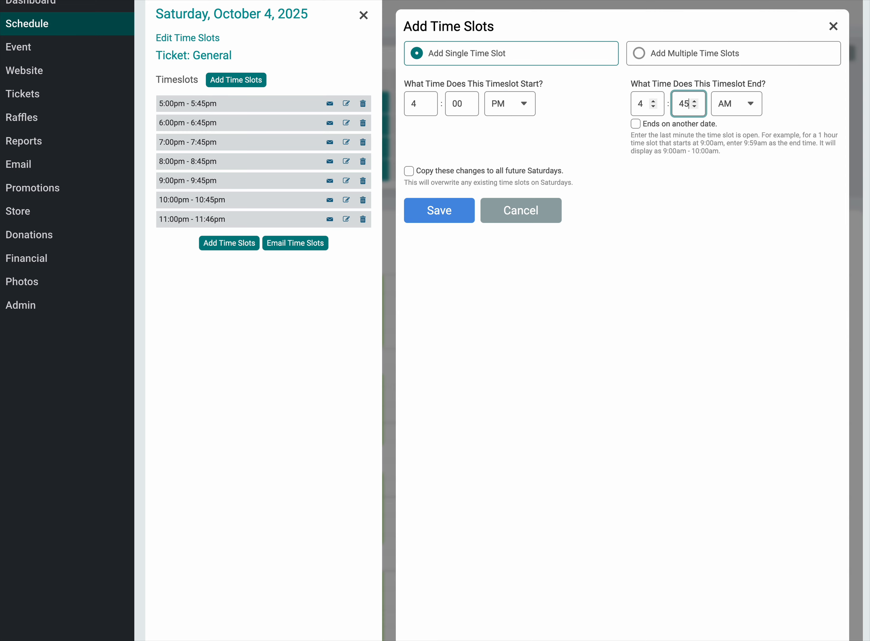
{"action": "left_click", "coordinate": [717, 108]}
{"action": "left_click", "coordinate": [739, 119]}
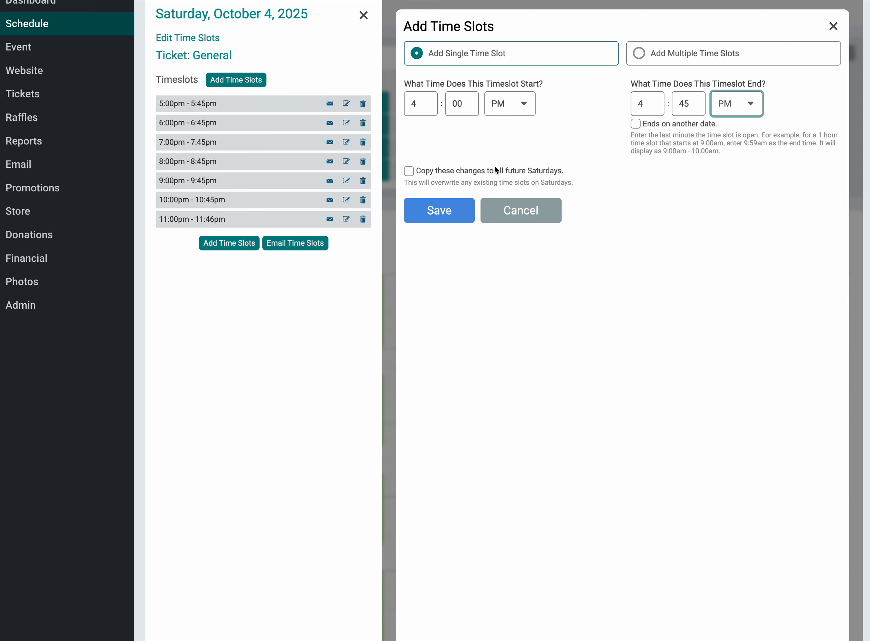
{"action": "left_click", "coordinate": [459, 171]}
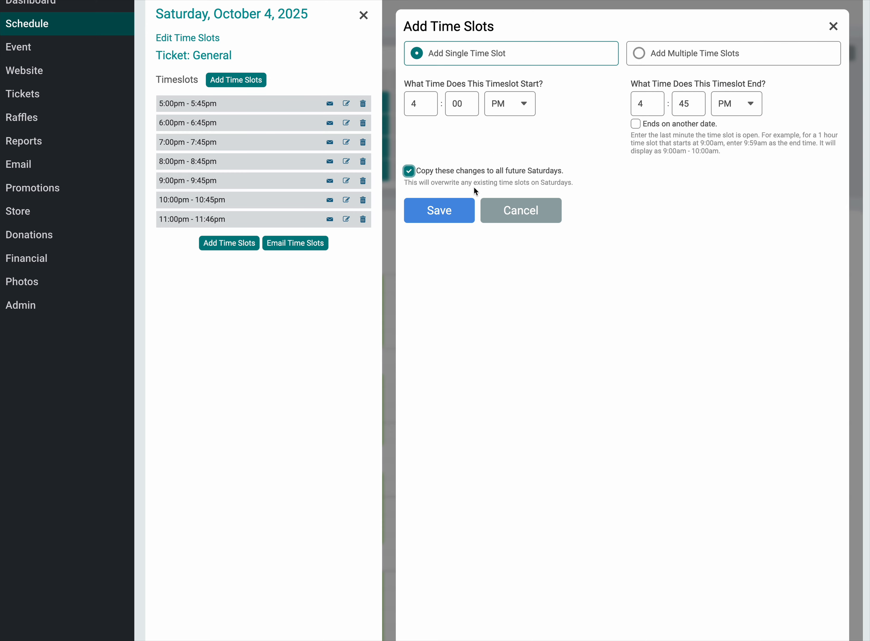
{"action": "left_click", "coordinate": [452, 210]}
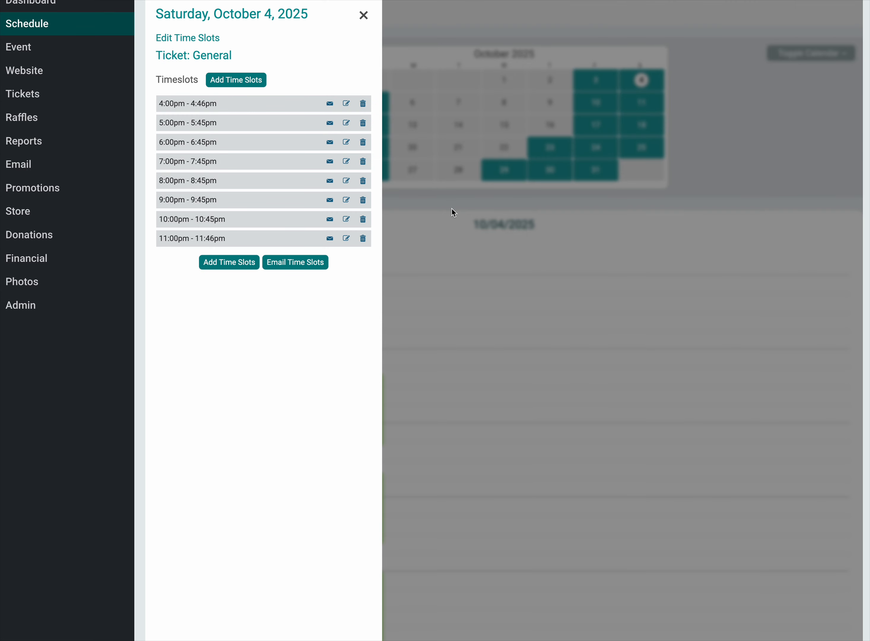
{"action": "left_click", "coordinate": [514, 248]}
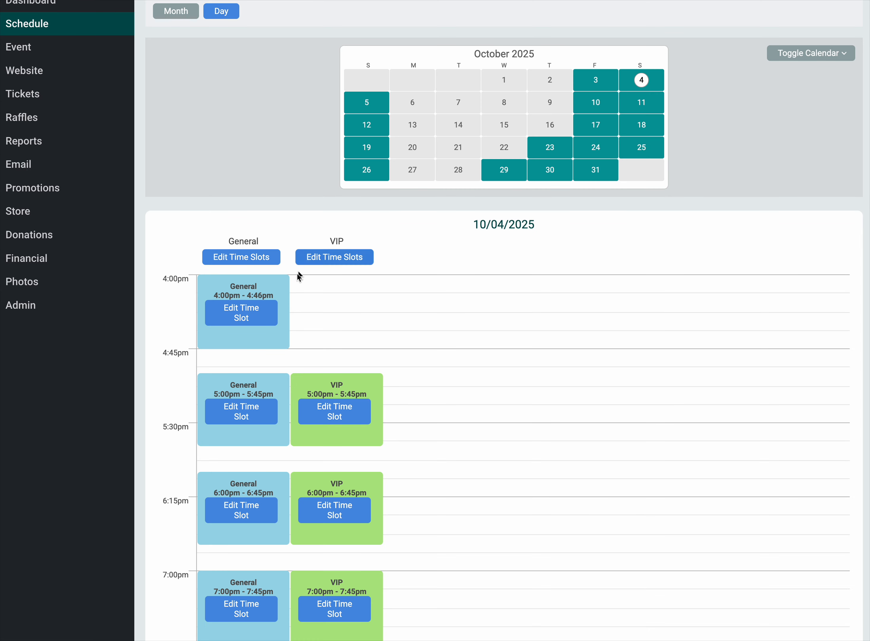
Step: Set the General ticket's 4:00 PM slot on October 4, 2025 to end at 4:44 PM and save it
{"action": "left_click", "coordinate": [216, 312]}
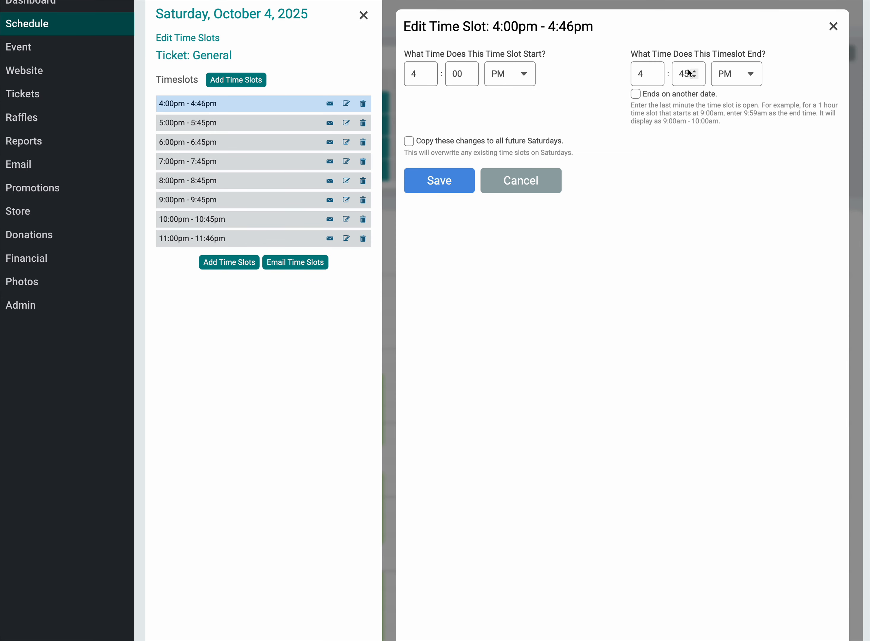
{"action": "left_click", "coordinate": [693, 76]}
{"action": "left_click_drag", "start_coordinate": [688, 73], "coordinate": [678, 72]}
{"action": "type", "text": "44"}
{"action": "left_click", "coordinate": [427, 180]}
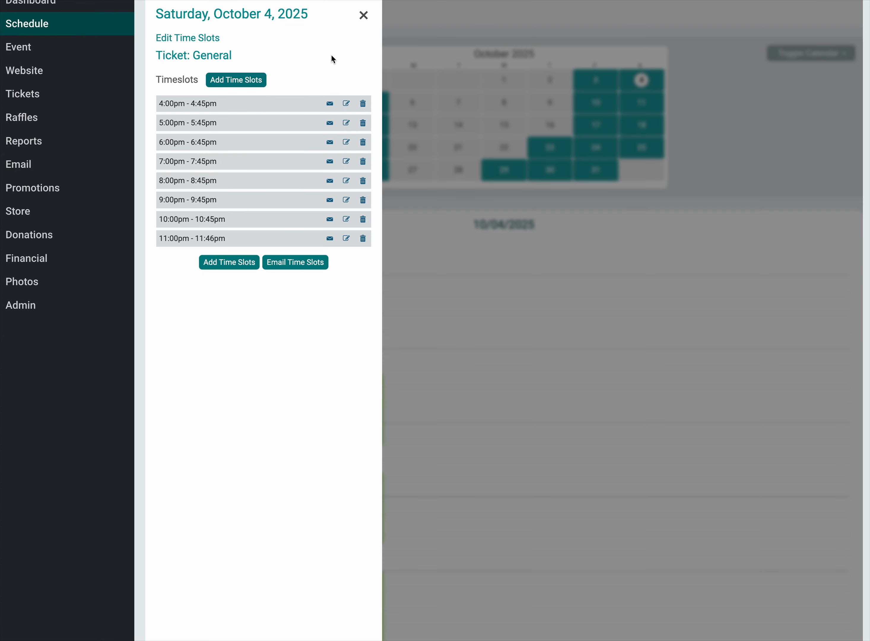
{"action": "left_click", "coordinate": [362, 16]}
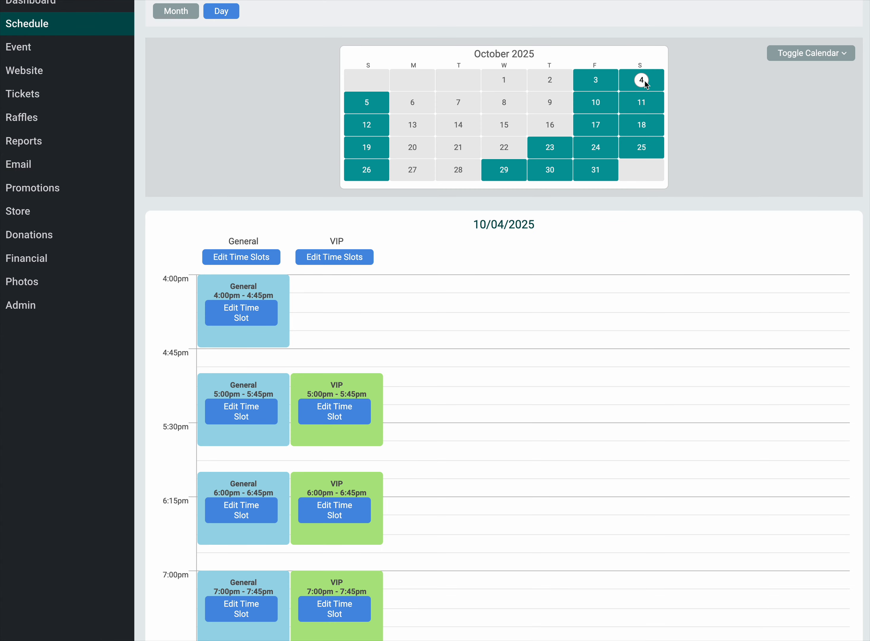
Step: Add a single VIP time slot on October 4, 2025 from 4:00 PM to 4:44 PM, for that date only
{"action": "left_click", "coordinate": [335, 257]}
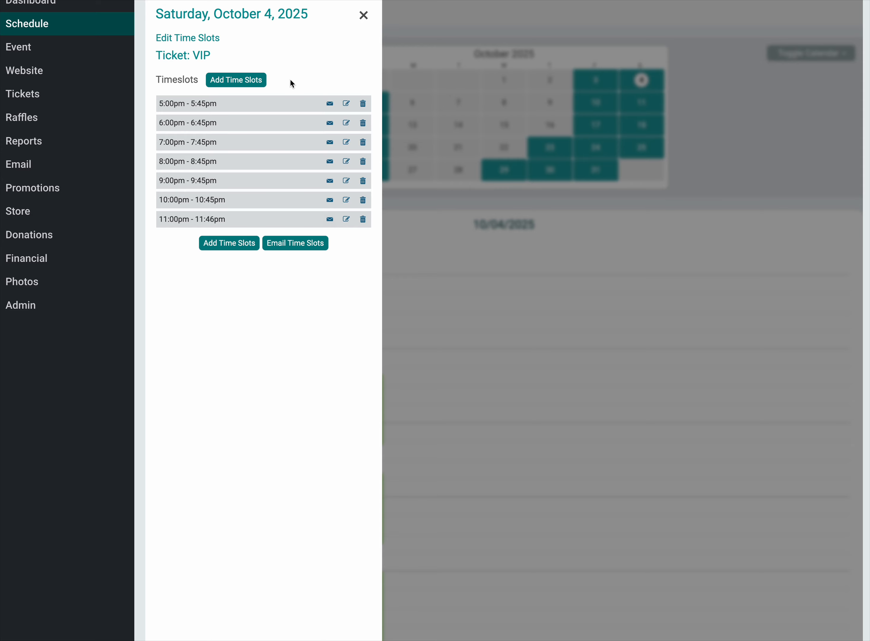
{"action": "left_click", "coordinate": [247, 84]}
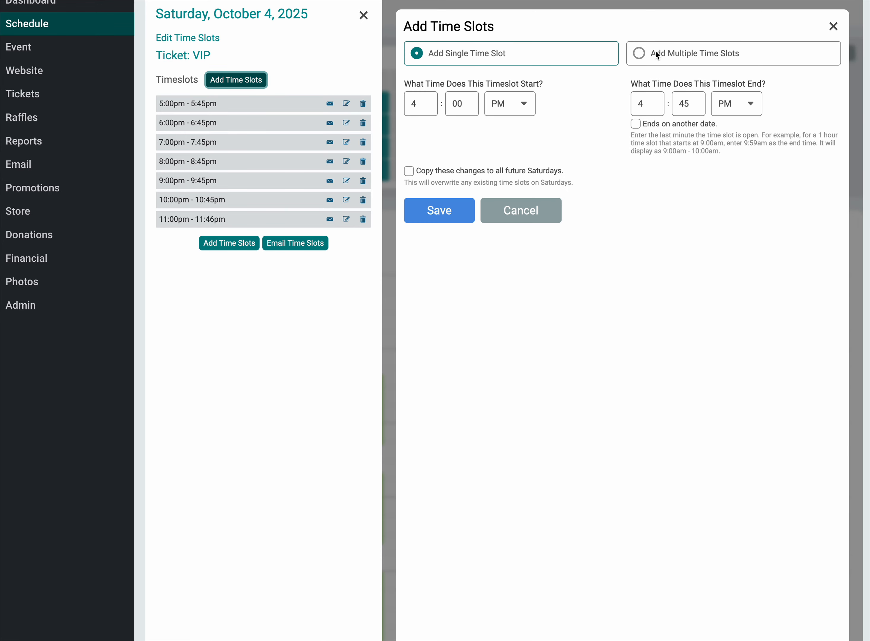
{"action": "left_click", "coordinate": [694, 106]}
{"action": "left_click", "coordinate": [684, 178]}
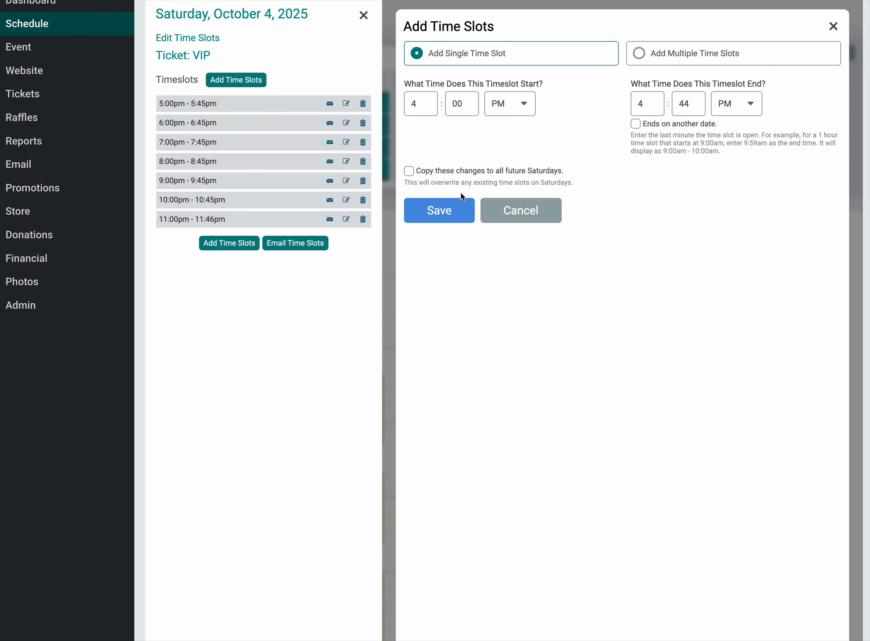
{"action": "left_click", "coordinate": [448, 217]}
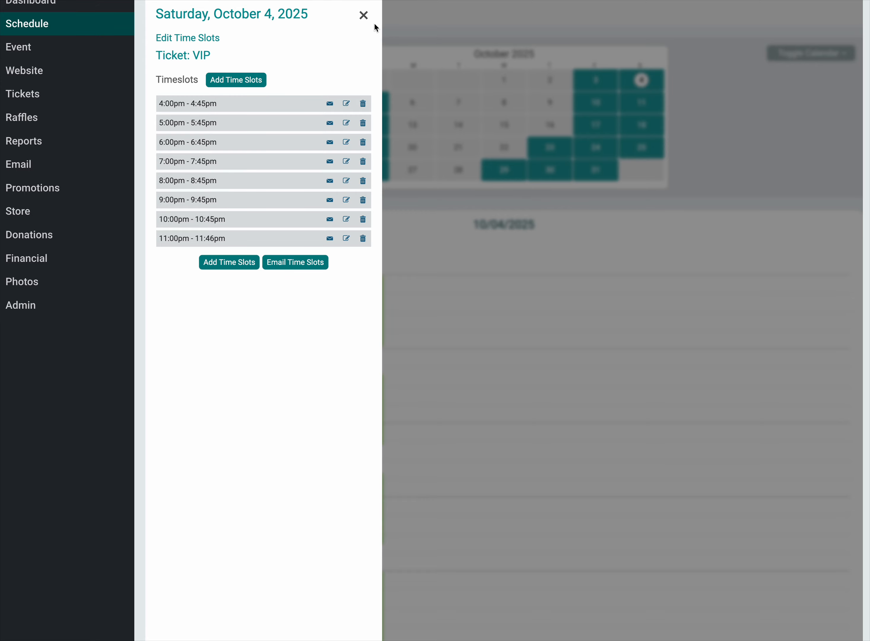
{"action": "left_click", "coordinate": [362, 15]}
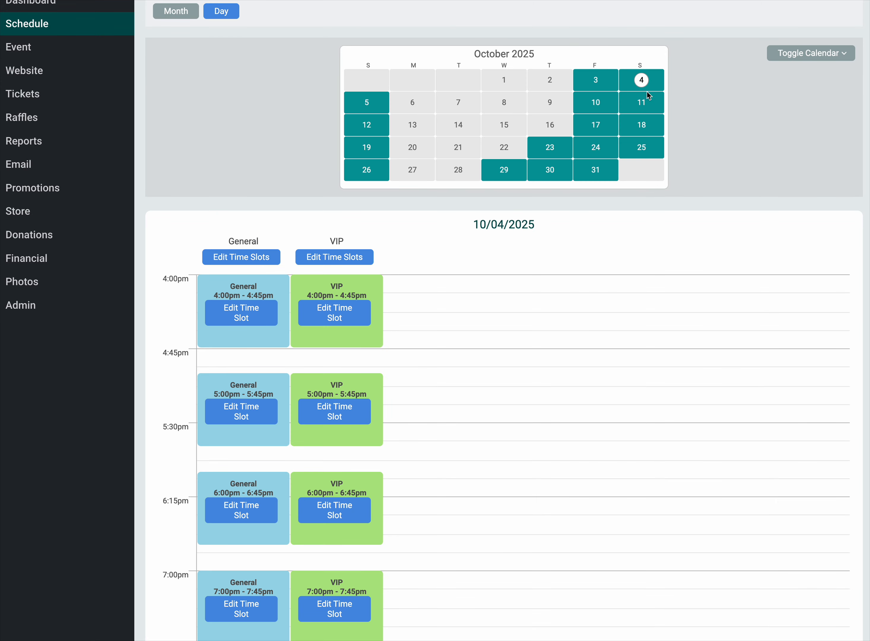
Step: Start adding multiple General time slots on October 16, 2025, with the number of slots set to 5
{"action": "left_click", "coordinate": [554, 126]}
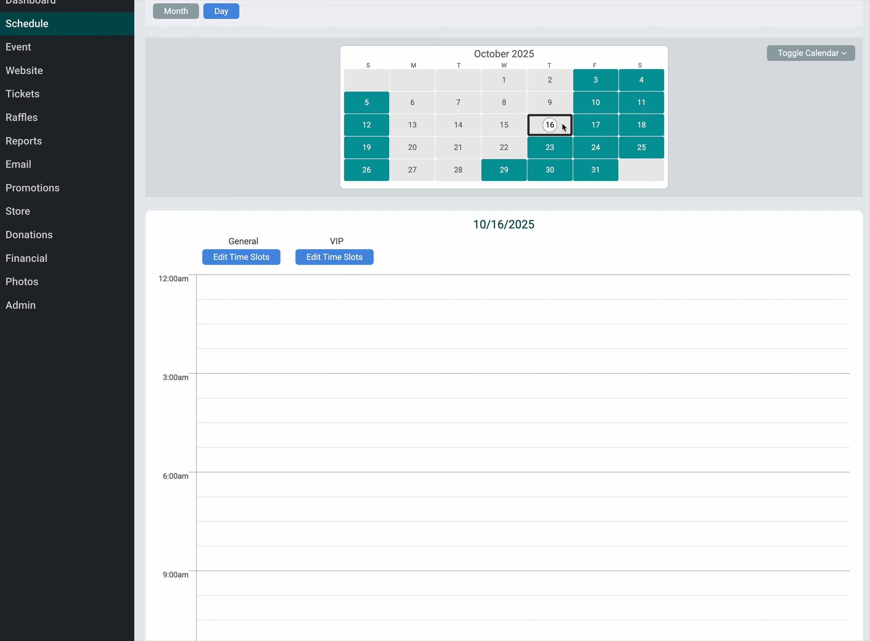
{"action": "left_click", "coordinate": [240, 259]}
{"action": "left_click", "coordinate": [236, 80]}
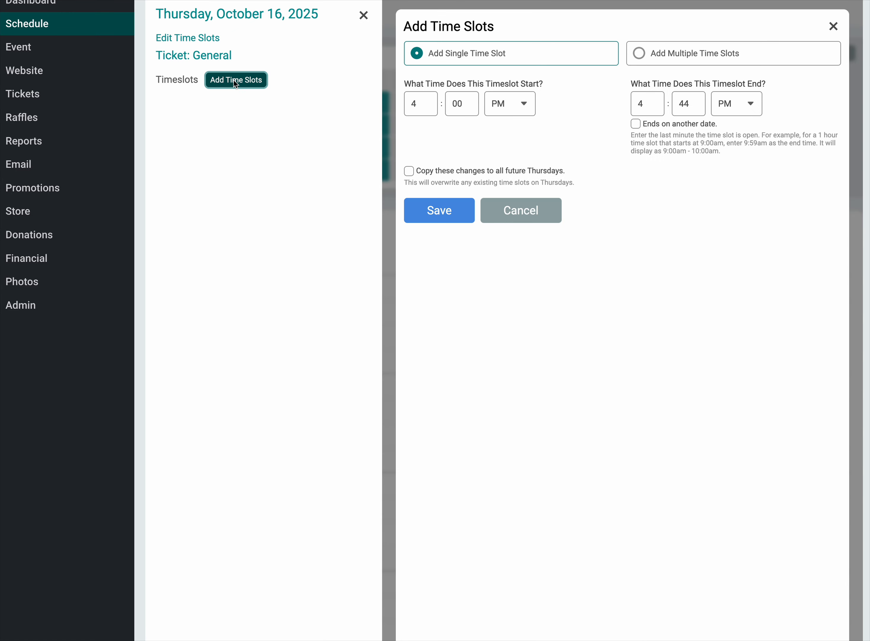
{"action": "left_click", "coordinate": [643, 53]}
{"action": "left_click", "coordinate": [474, 112]}
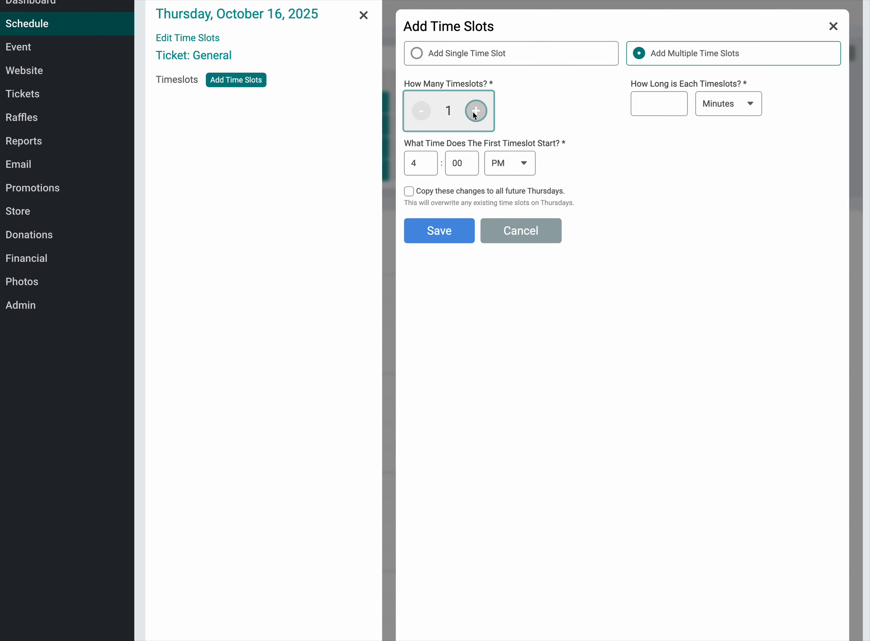
{"action": "left_click", "coordinate": [474, 113]}
{"action": "left_click", "coordinate": [474, 113]}
{"action": "left_click", "coordinate": [473, 112]}
{"action": "left_click", "coordinate": [473, 112]}
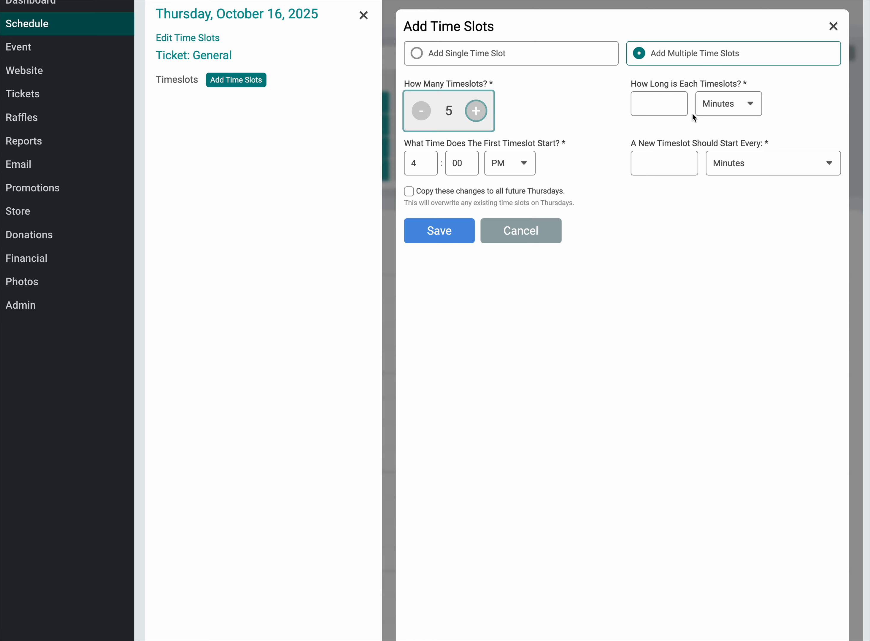
Step: Make each slot 45 minutes long, the first at 5:00 PM and a new one every 60 minutes, and save them for this date only
{"action": "left_click", "coordinate": [658, 112]}
{"action": "type", "text": "45"}
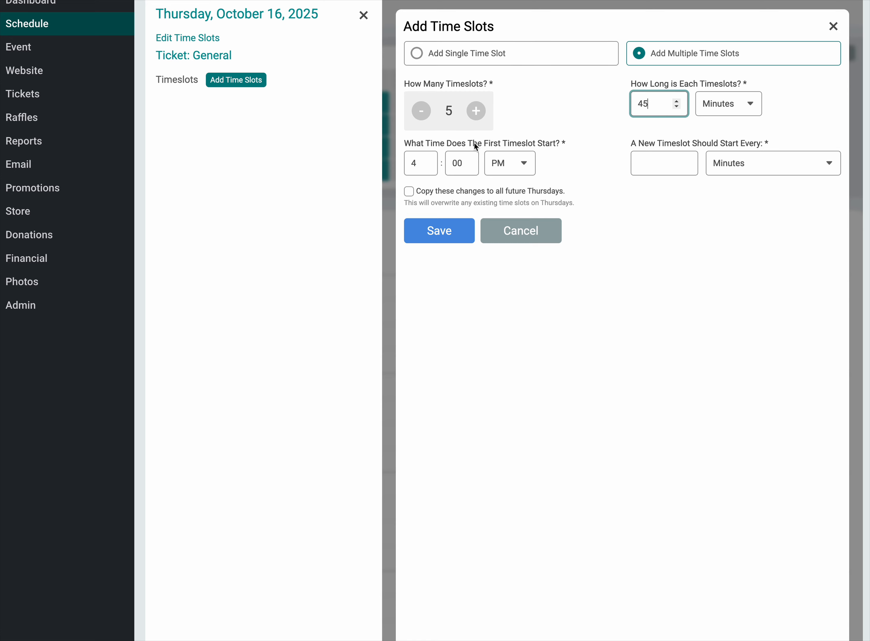
{"action": "left_click", "coordinate": [425, 161]}
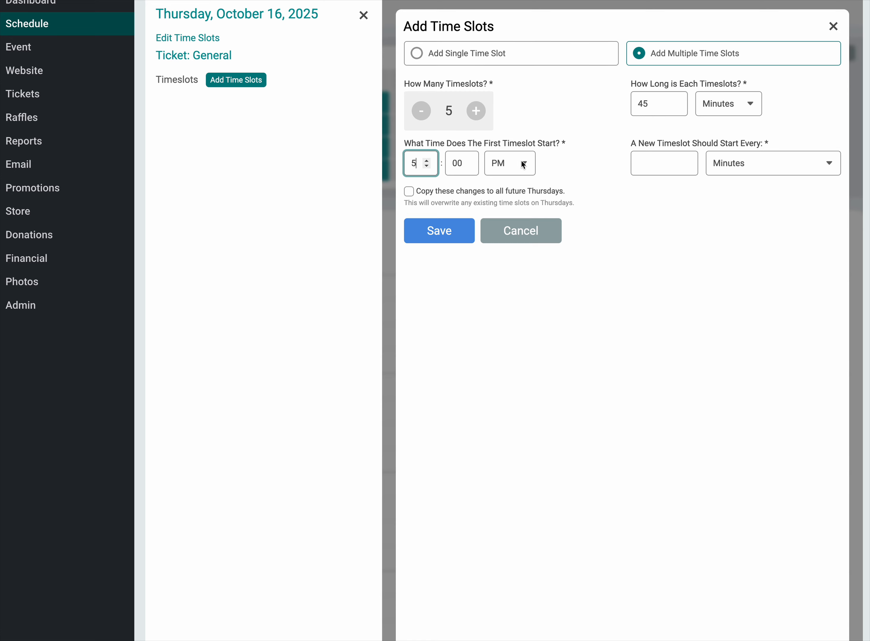
{"action": "left_click", "coordinate": [641, 163]}
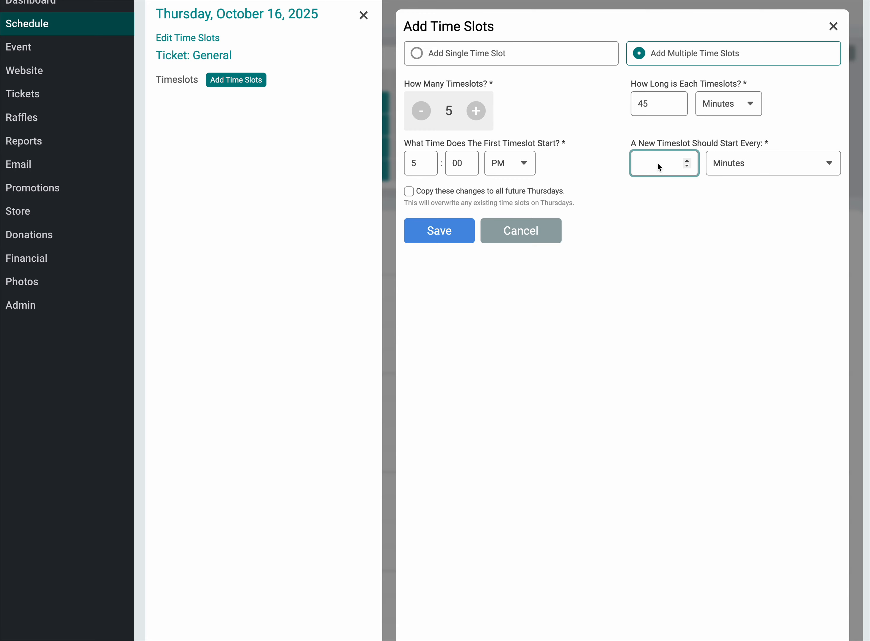
{"action": "type", "text": "60"}
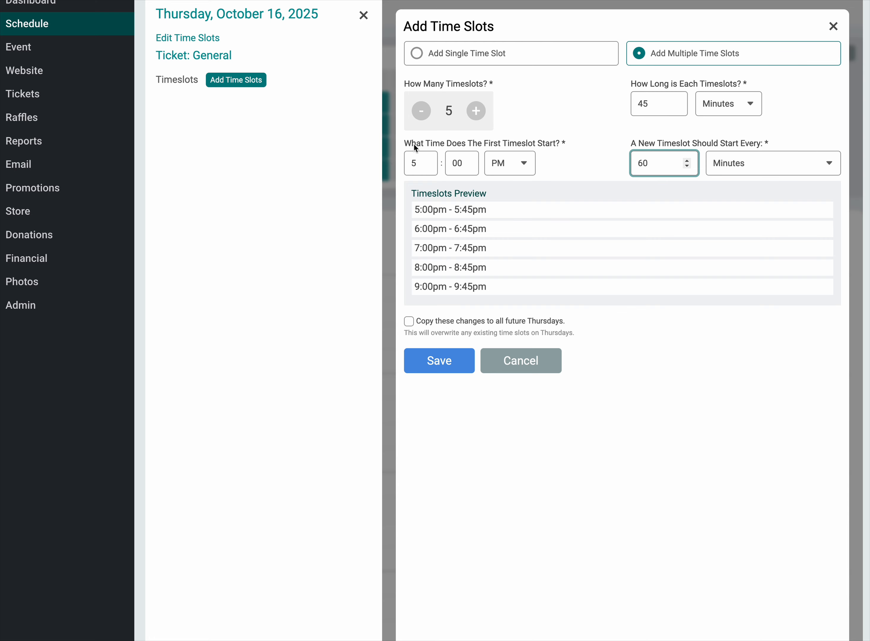
{"action": "left_click", "coordinate": [431, 366]}
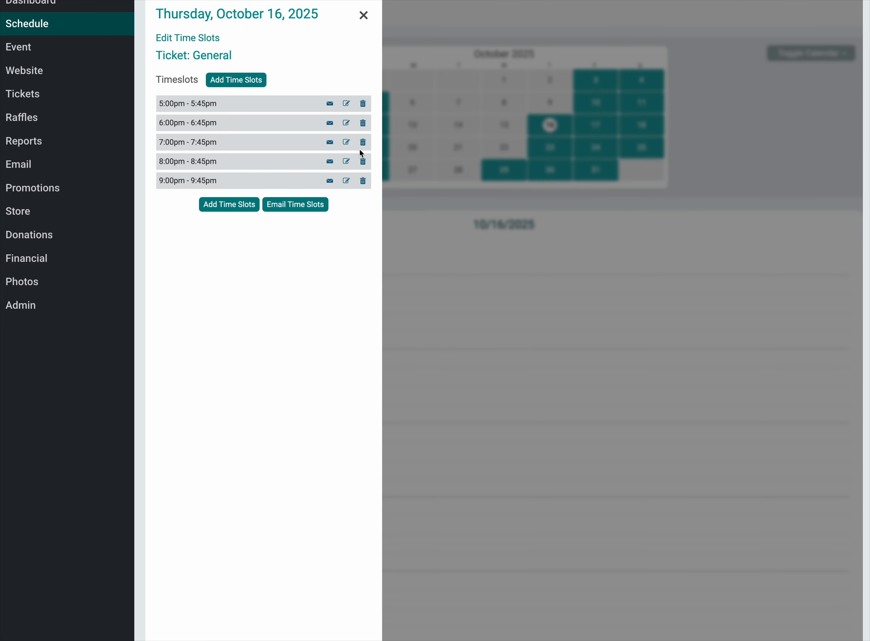
Step: Start another batch of five General time slots on October 16, 2025, with the first slot beginning at 10:00 AM
{"action": "left_click", "coordinate": [234, 86]}
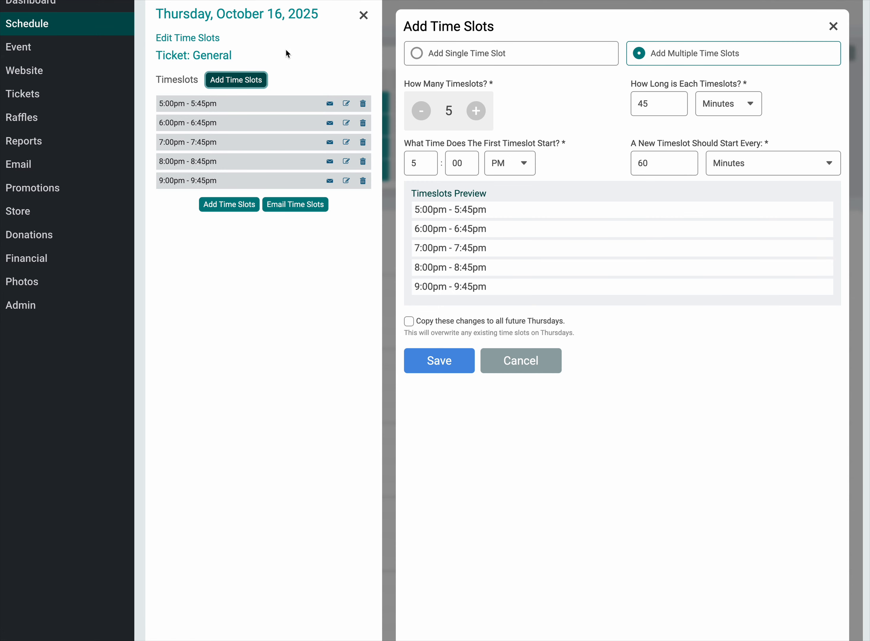
{"action": "double_click", "coordinate": [412, 169]}
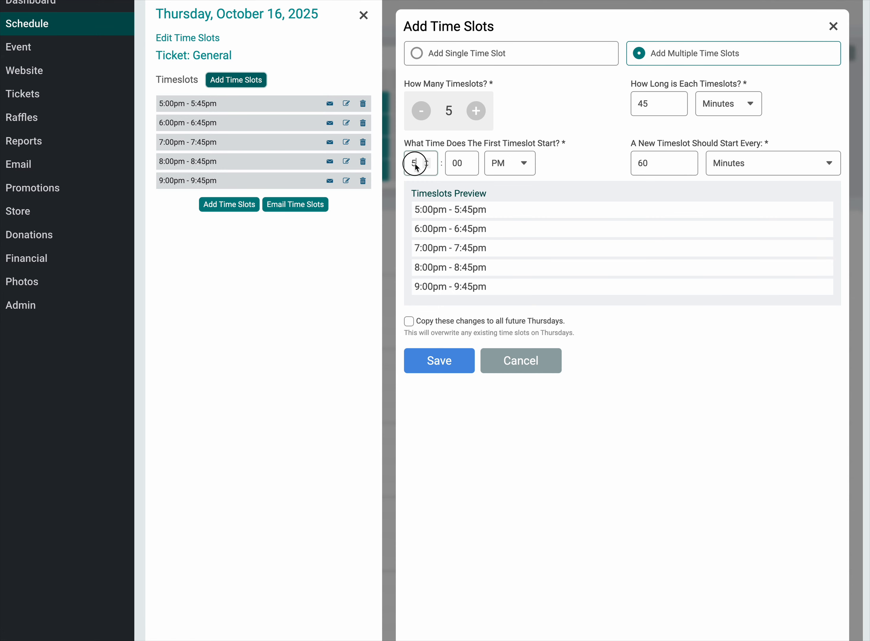
{"action": "type", "text": "10"}
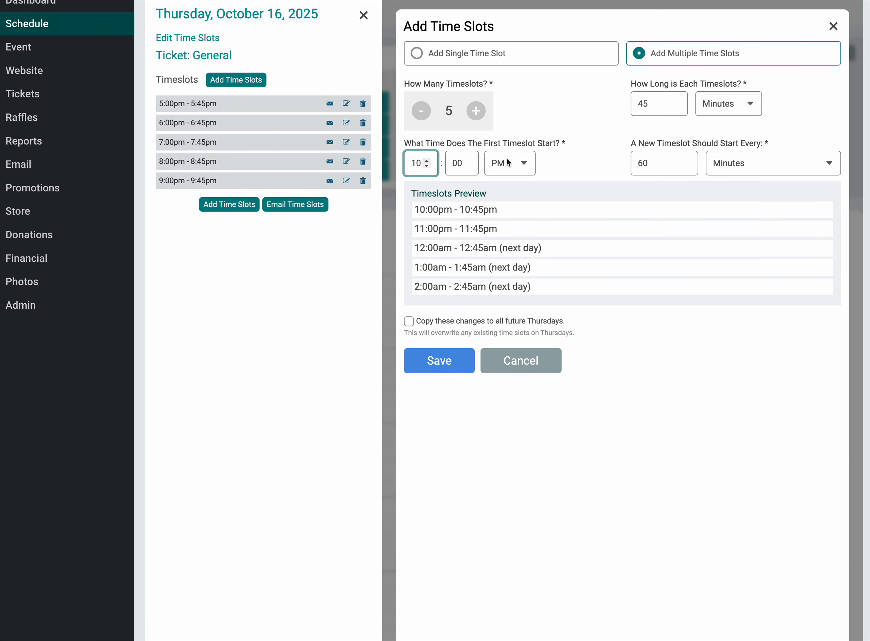
{"action": "left_click", "coordinate": [510, 168]}
{"action": "left_click", "coordinate": [513, 150]}
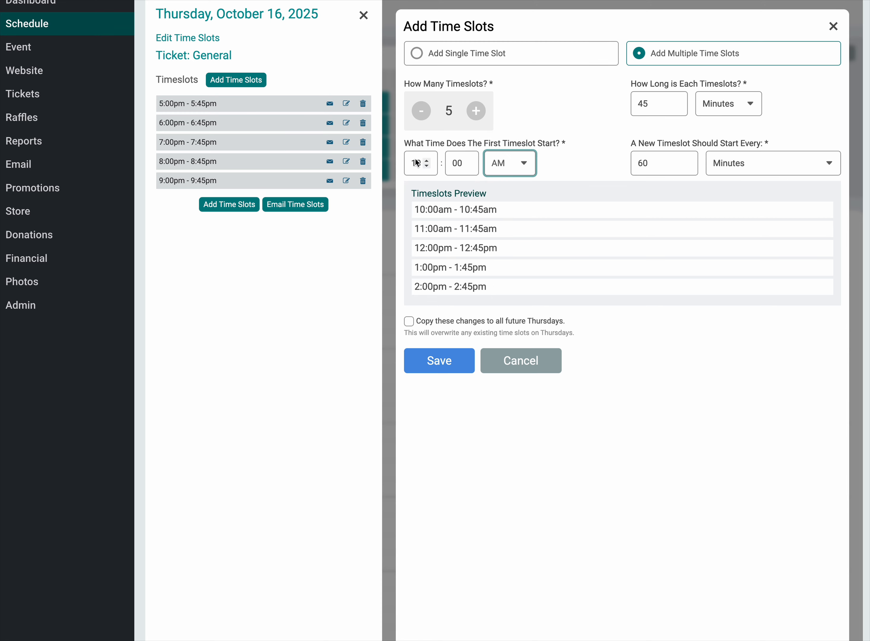
Step: Set the slot length to 30 minutes with a new slot every 45 minutes, save the batch and return to the day's schedule
{"action": "left_click_drag", "start_coordinate": [652, 105], "coordinate": [636, 104]}
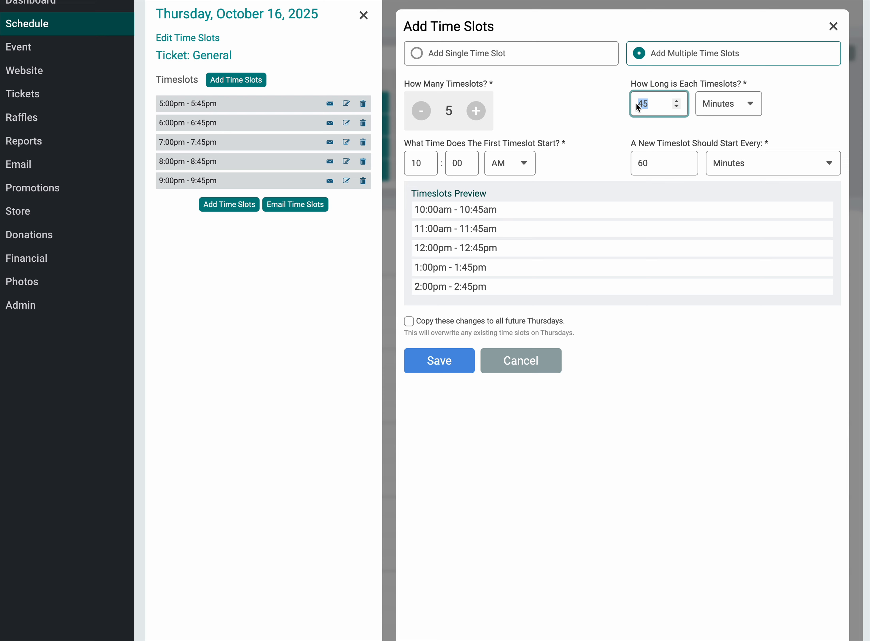
{"action": "type", "text": "30"}
{"action": "left_click_drag", "start_coordinate": [649, 165], "coordinate": [634, 166]}
{"action": "type", "text": "45"}
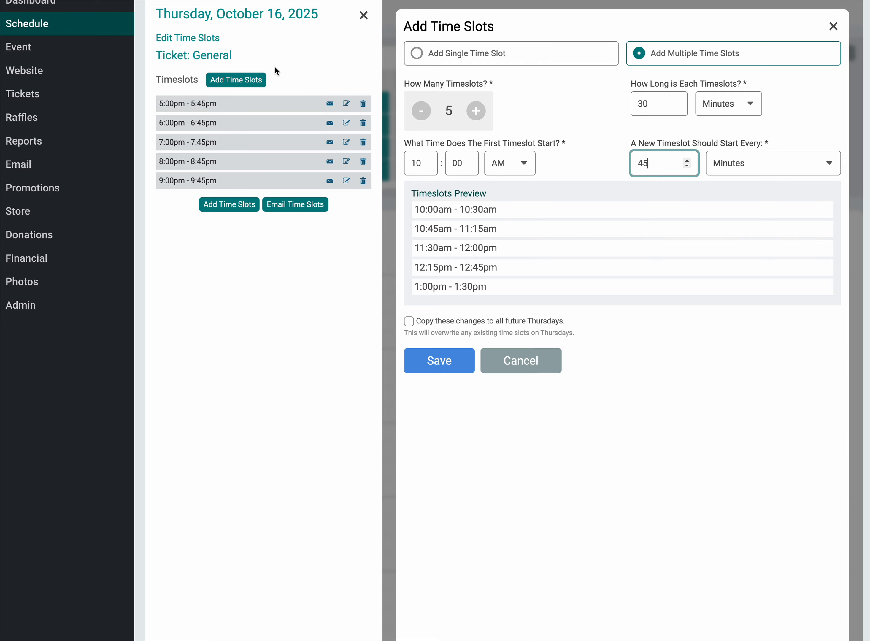
{"action": "left_click", "coordinate": [451, 363]}
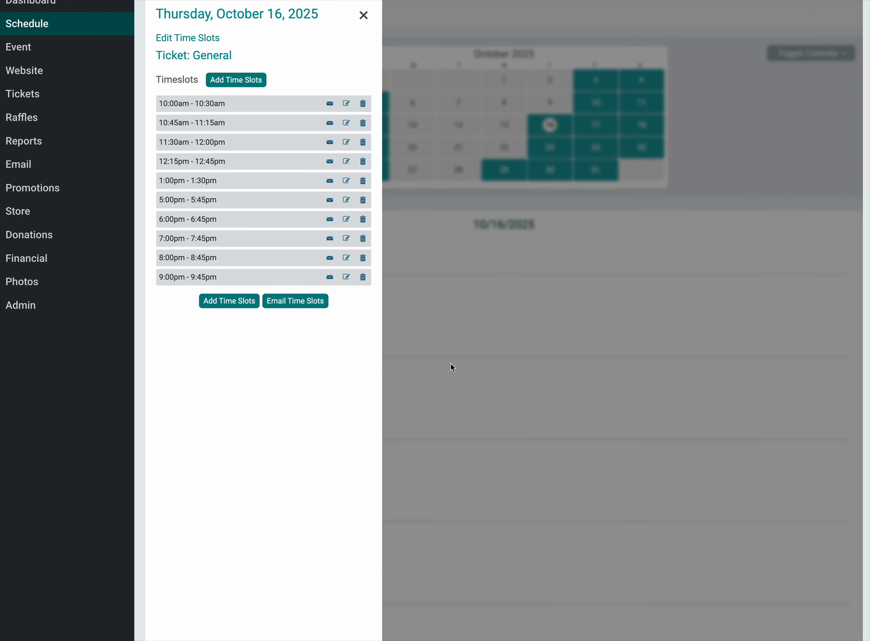
{"action": "left_click", "coordinate": [364, 15]}
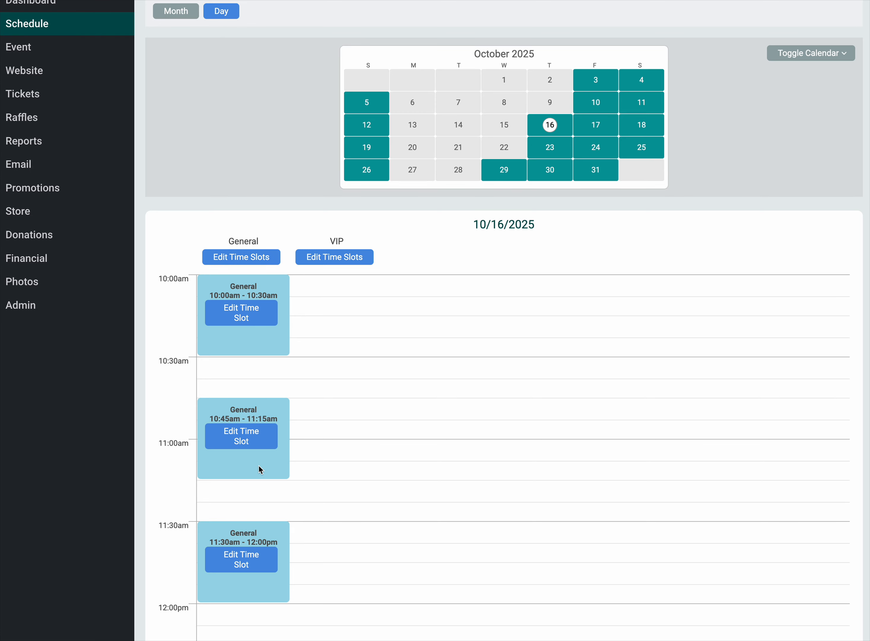
Step: Find the Ticket Caps page by searching the menu for "caps" and open the caps for October 16, 2025
{"action": "left_click", "coordinate": [279, 258]}
{"action": "scroll", "coordinate": [526, 153], "scroll_direction": "up", "scroll_amount": 1}
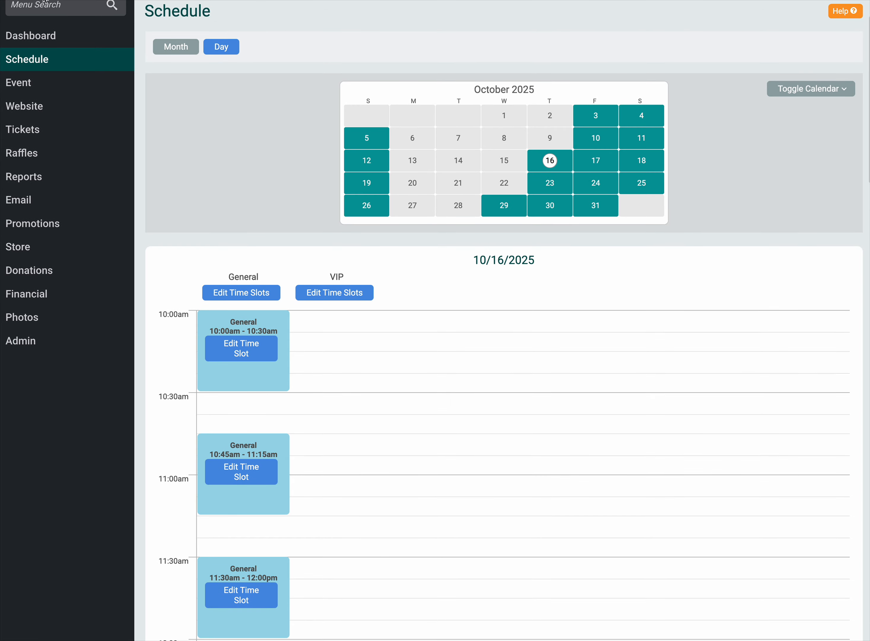
{"action": "scroll", "coordinate": [220, 51], "scroll_direction": "up", "scroll_amount": 1}
{"action": "left_click", "coordinate": [62, 19]}
{"action": "type", "text": "caps"}
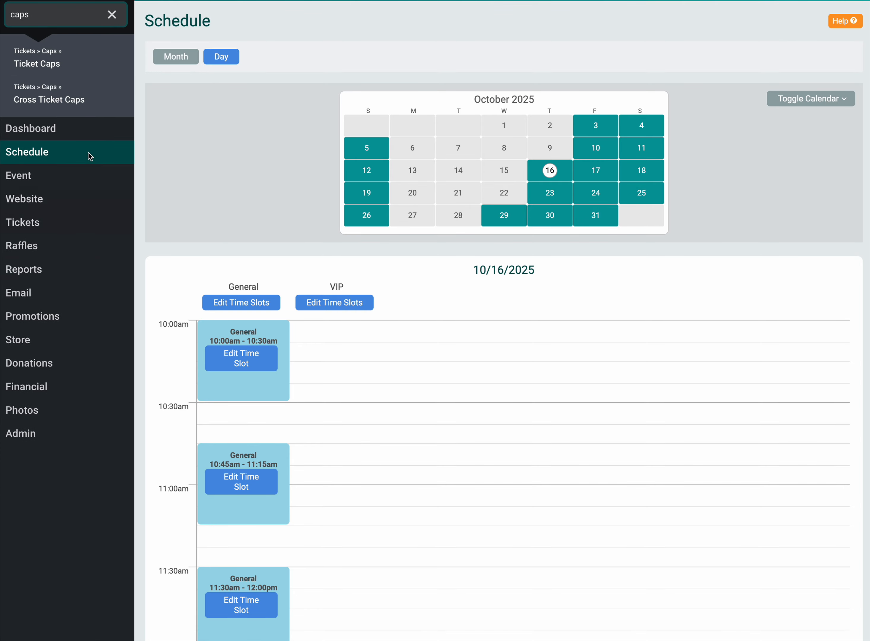
{"action": "left_click", "coordinate": [62, 66]}
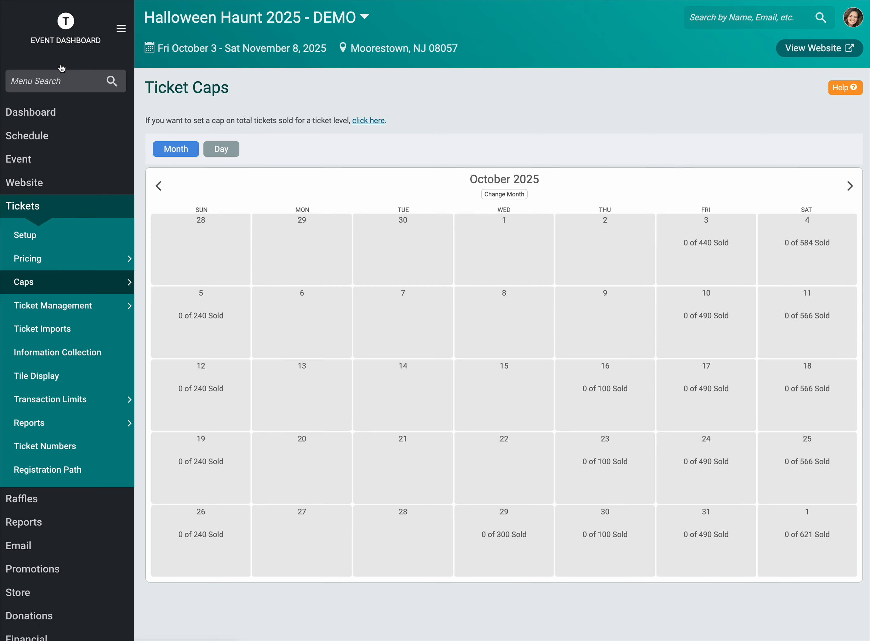
{"action": "left_click", "coordinate": [624, 397]}
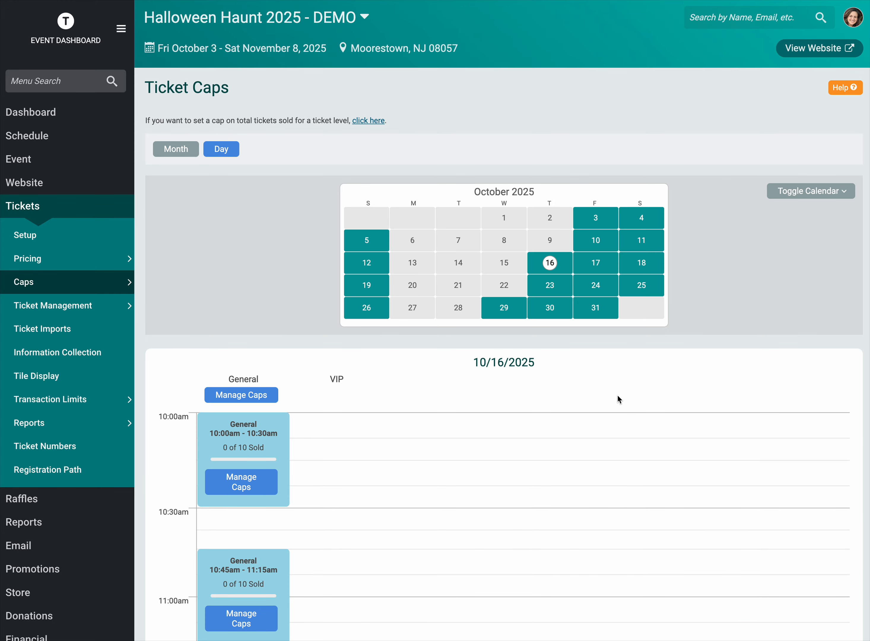
Step: Review the date and weekday options for managing the General ticket's caps on October 16, 2025, and close them
{"action": "scroll", "coordinate": [319, 442], "scroll_direction": "down", "scroll_amount": 3}
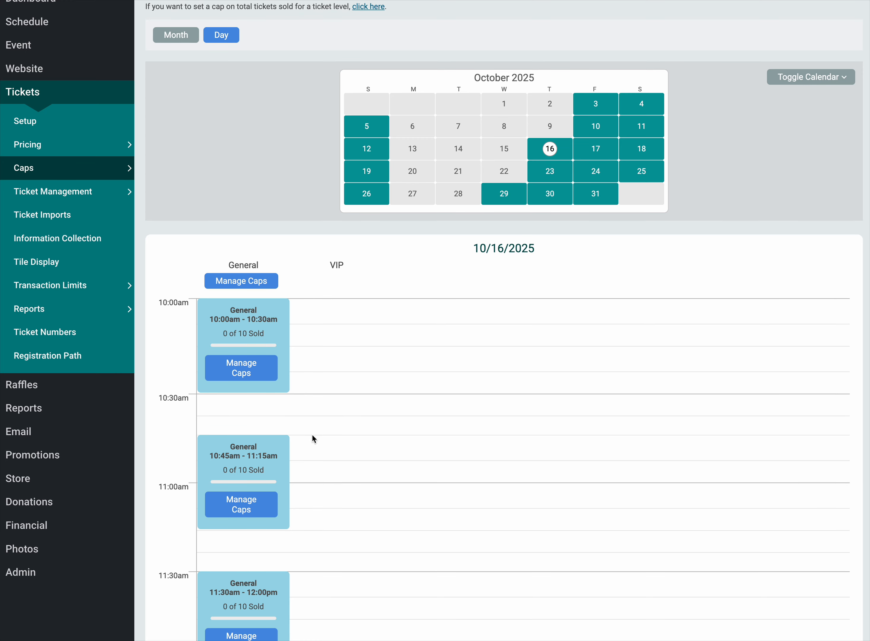
{"action": "left_click", "coordinate": [223, 280]}
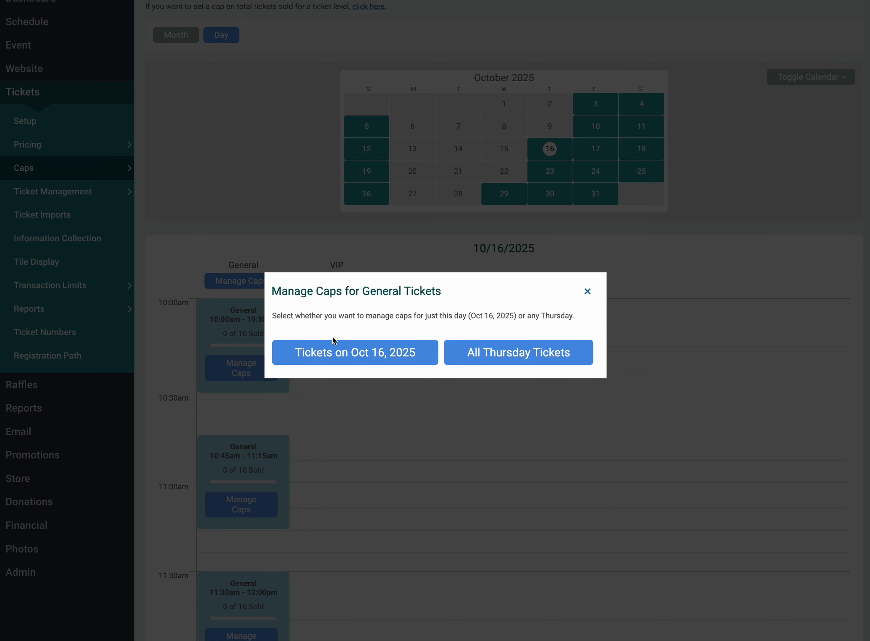
{"action": "left_click", "coordinate": [346, 353]}
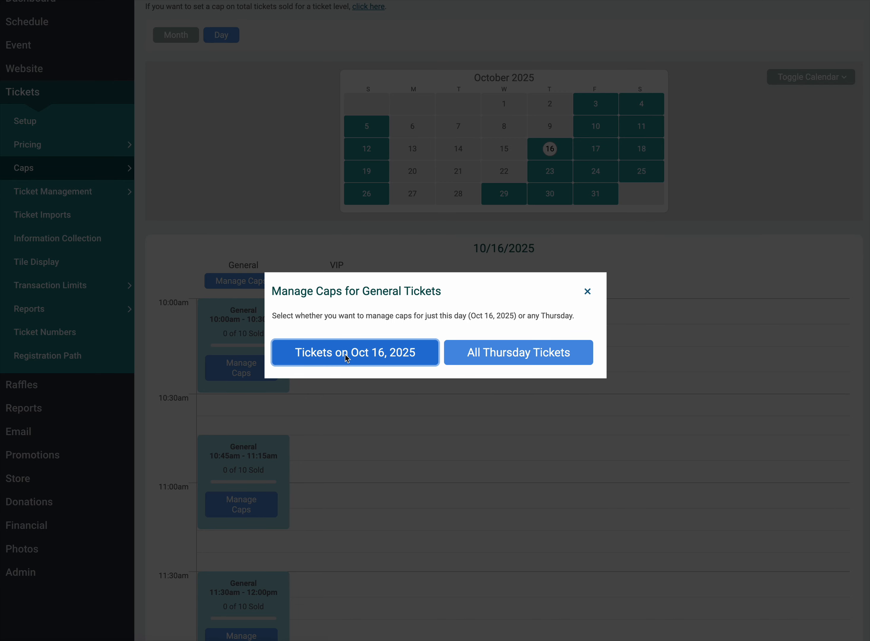
{"action": "left_click", "coordinate": [587, 293]}
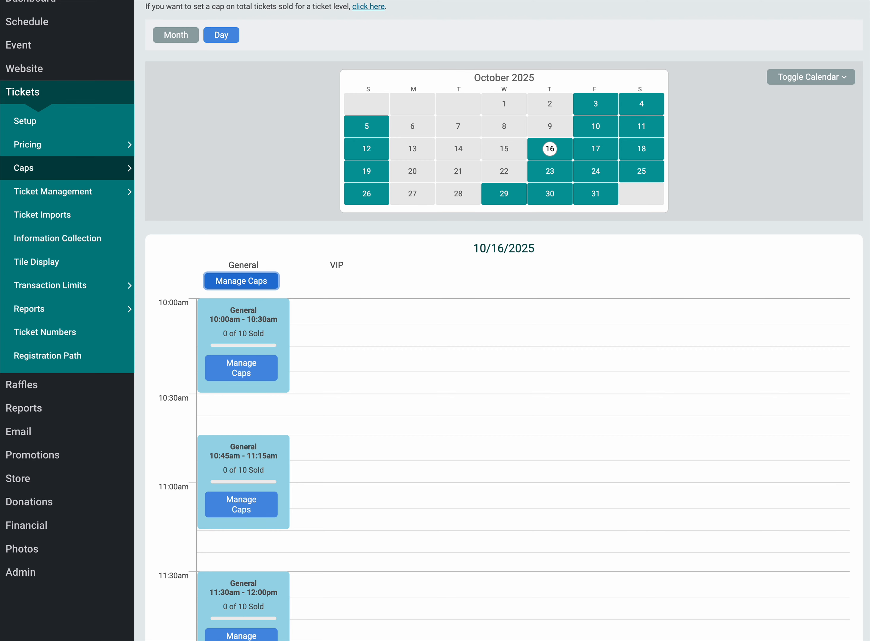
Step: Return to the event schedule and open the day view for October 3, 2025
{"action": "scroll", "coordinate": [79, 144], "scroll_direction": "up", "scroll_amount": 3}
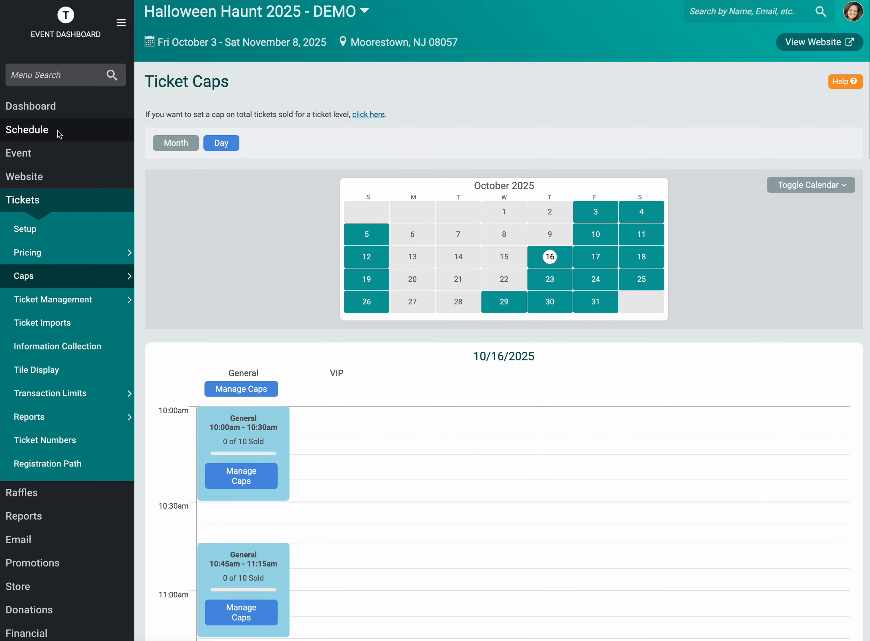
{"action": "left_click", "coordinate": [58, 135]}
{"action": "left_click", "coordinate": [689, 241]}
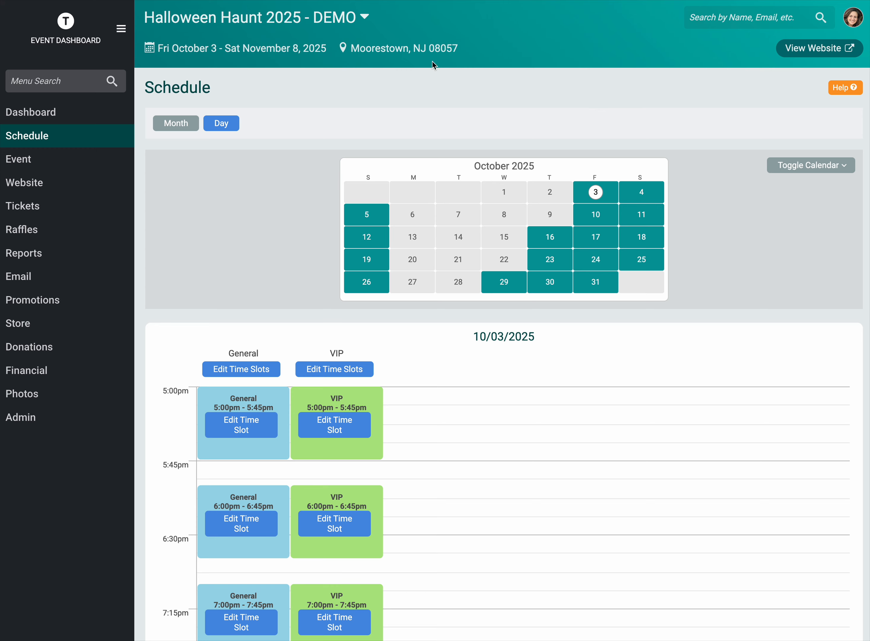